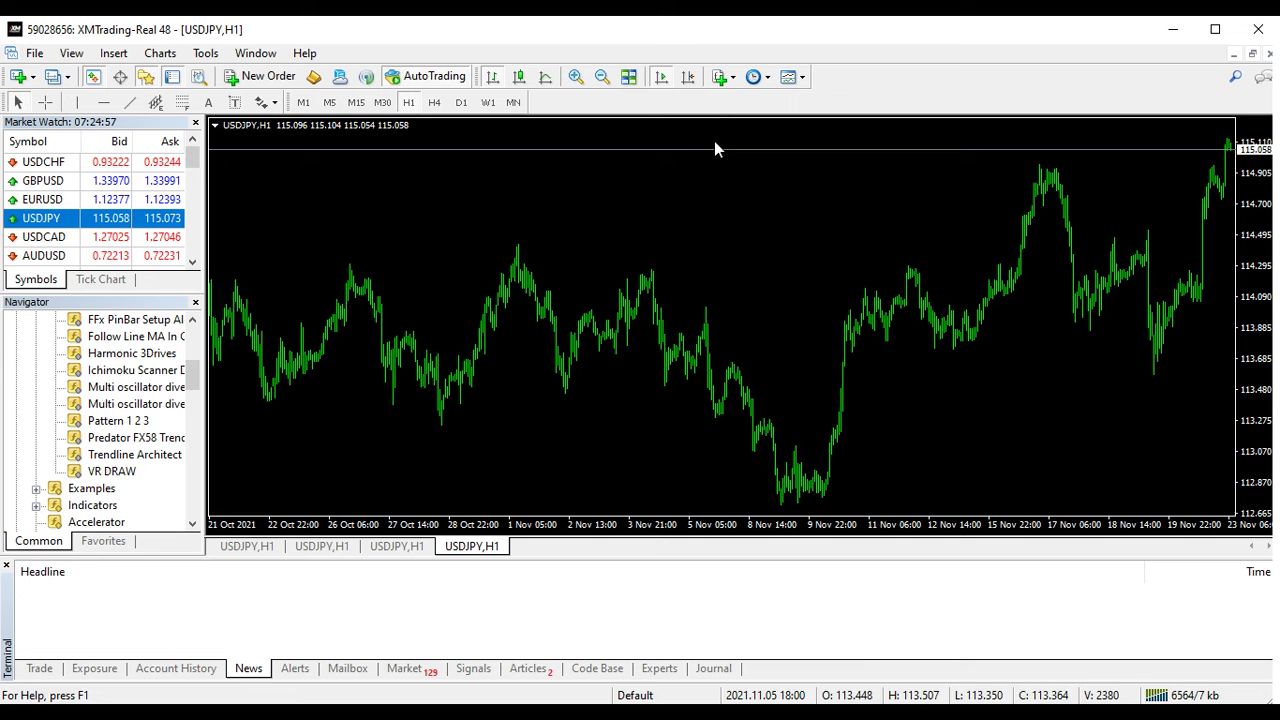
Add Bollinger Bands with period 20 and deviations 2 to the USDJPY H1 chart
{"action": "left_click", "coordinate": [734, 86]}
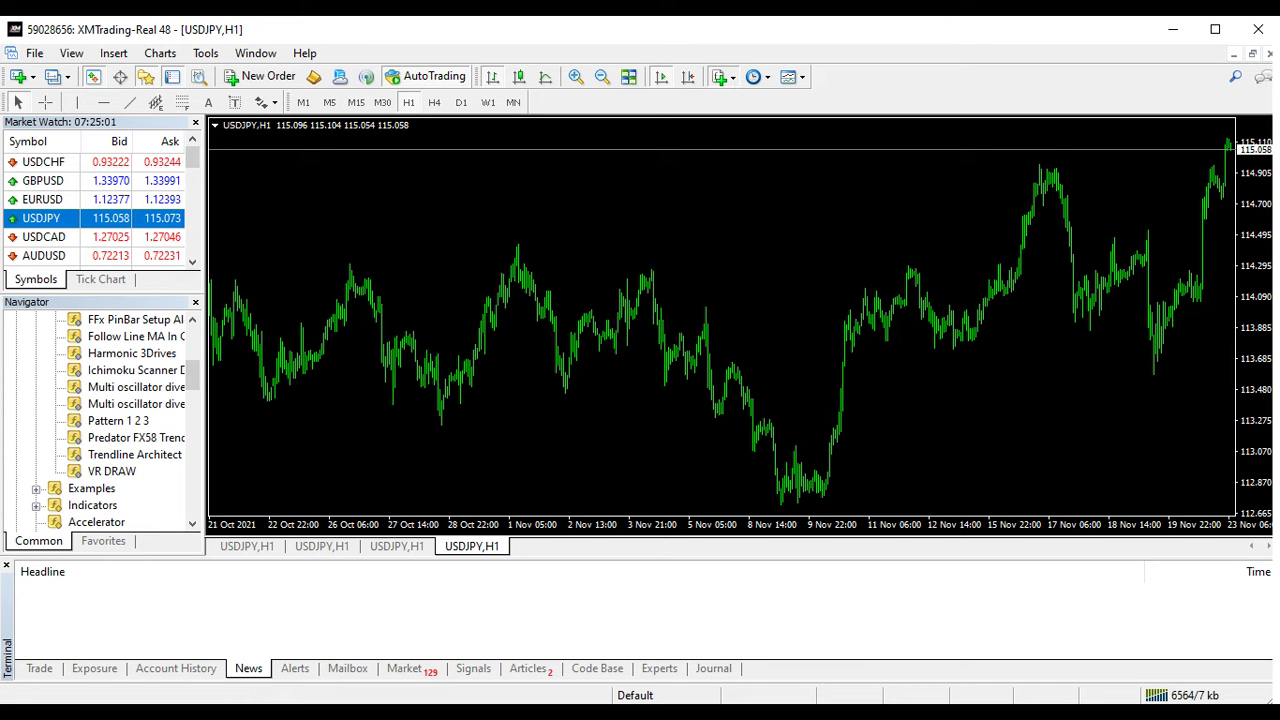
{"action": "left_click", "coordinate": [775, 112]}
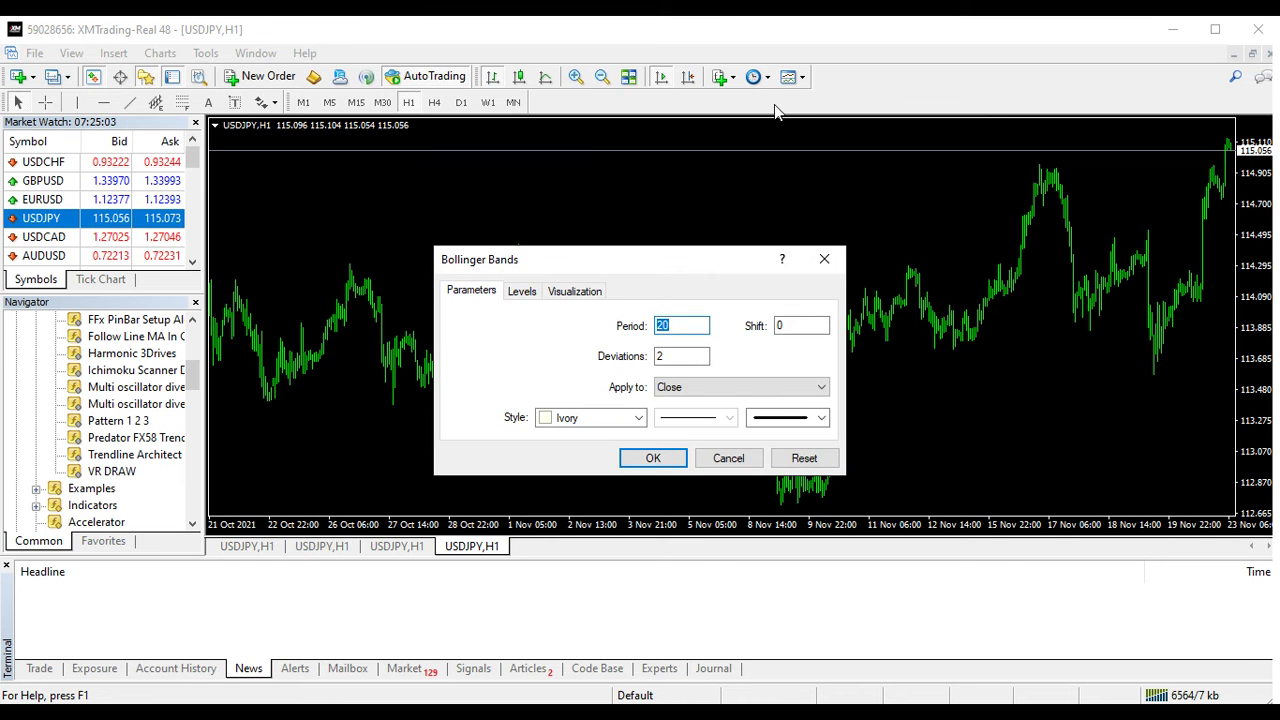
{"action": "left_click", "coordinate": [650, 462]}
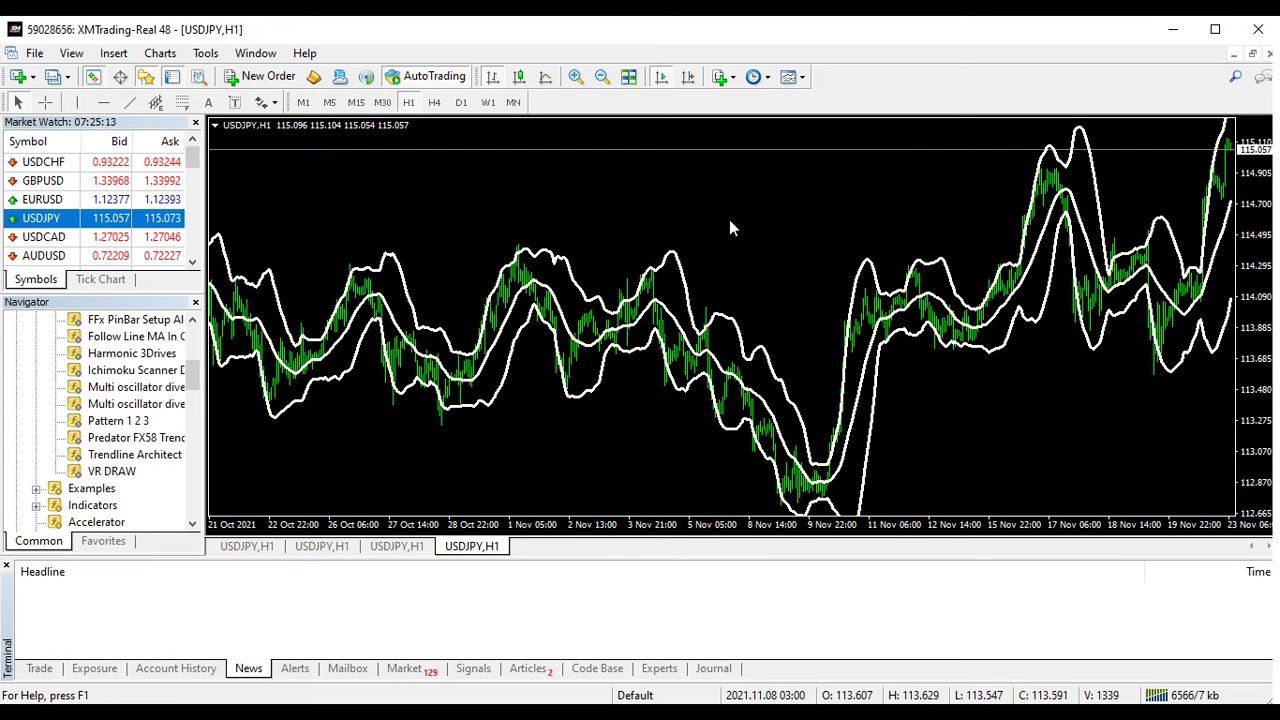
Turn on Chart Shift and draw a rising trendline up from the 19 Nov low
{"action": "left_click", "coordinate": [689, 78]}
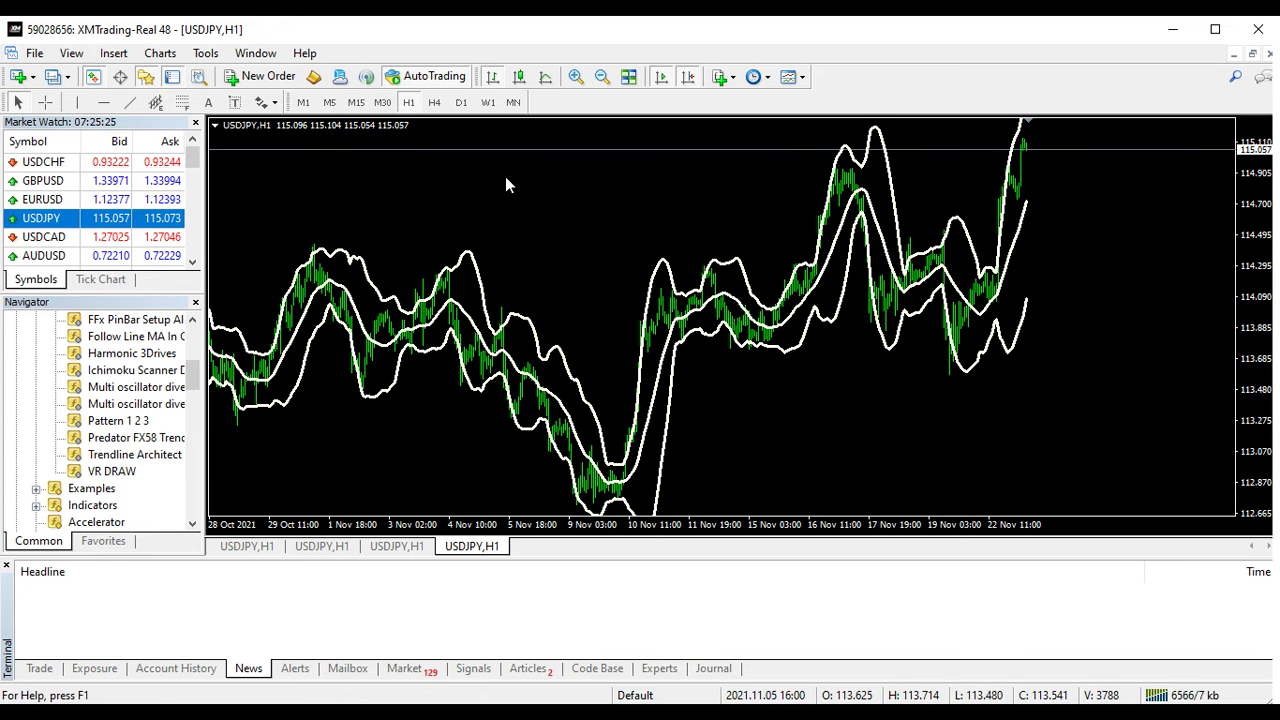
{"action": "left_click", "coordinate": [131, 105]}
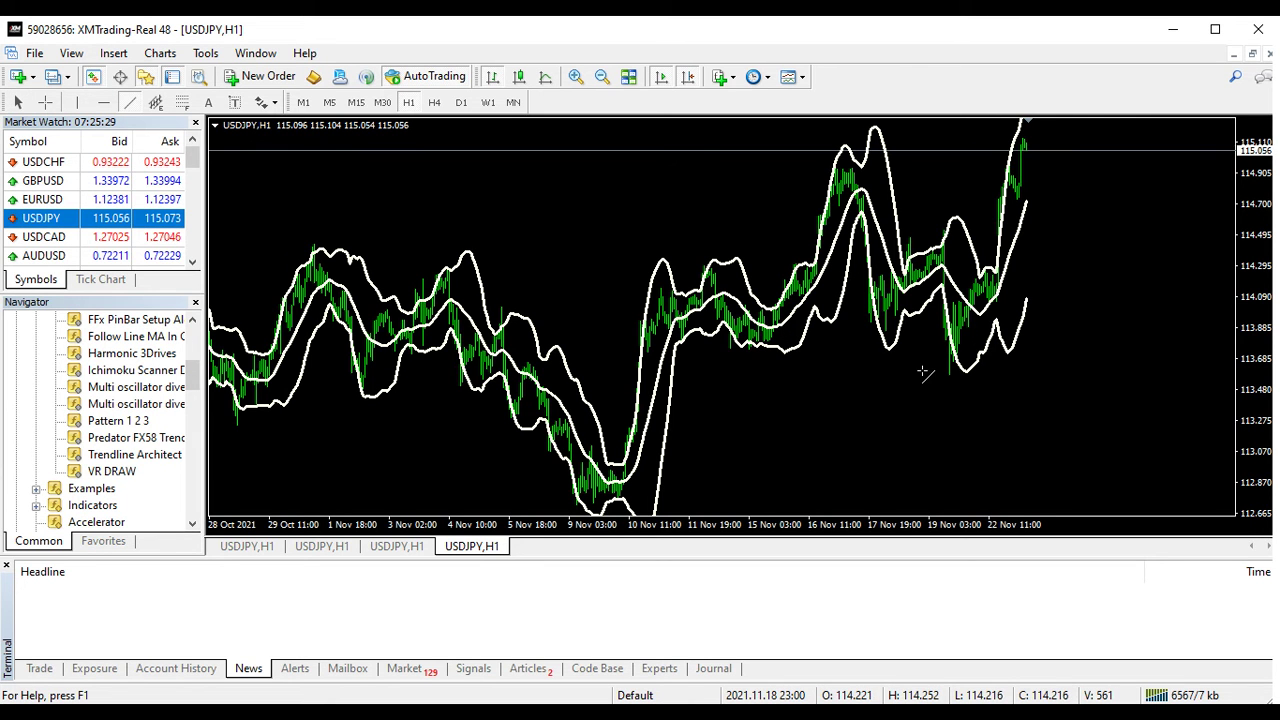
{"action": "mouse_move", "coordinate": [920, 372]}
{"action": "left_mouse_down"}
{"action": "mouse_move", "coordinate": [990, 290]}
{"action": "mouse_move", "coordinate": [1052, 250]}
{"action": "mouse_move", "coordinate": [1057, 220]}
{"action": "left_mouse_up"}
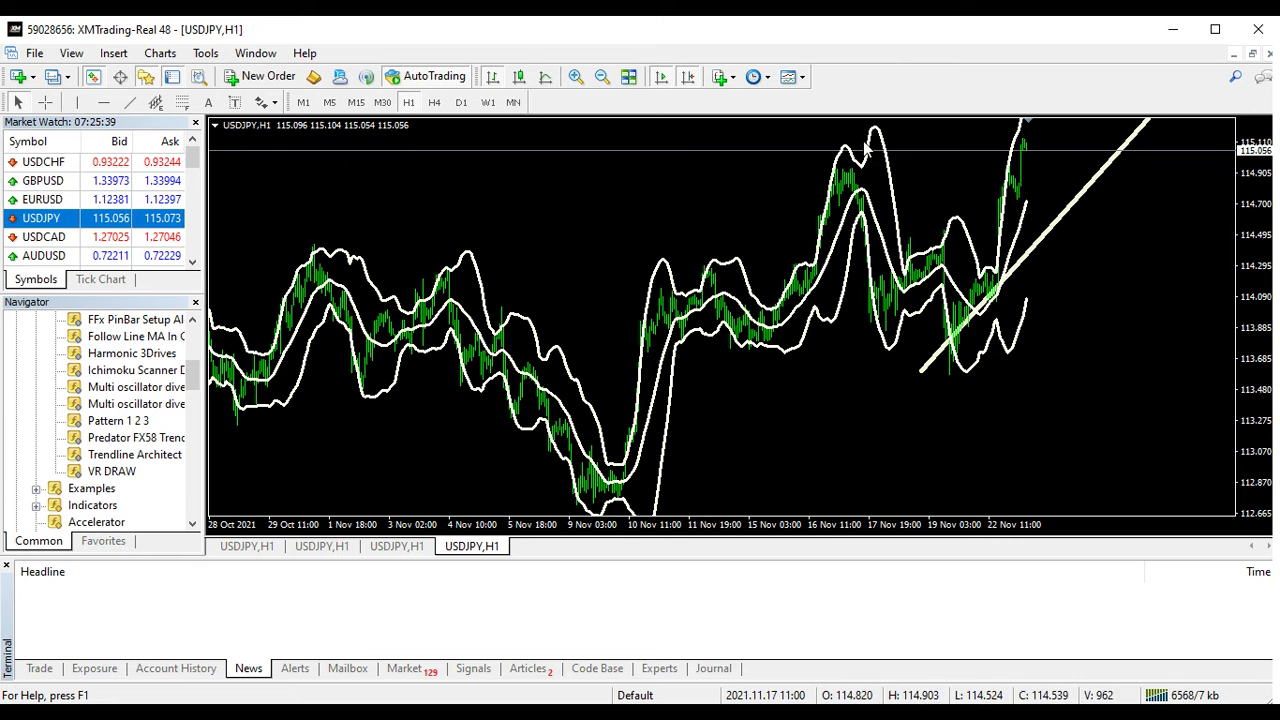
{"action": "left_click", "coordinate": [134, 102]}
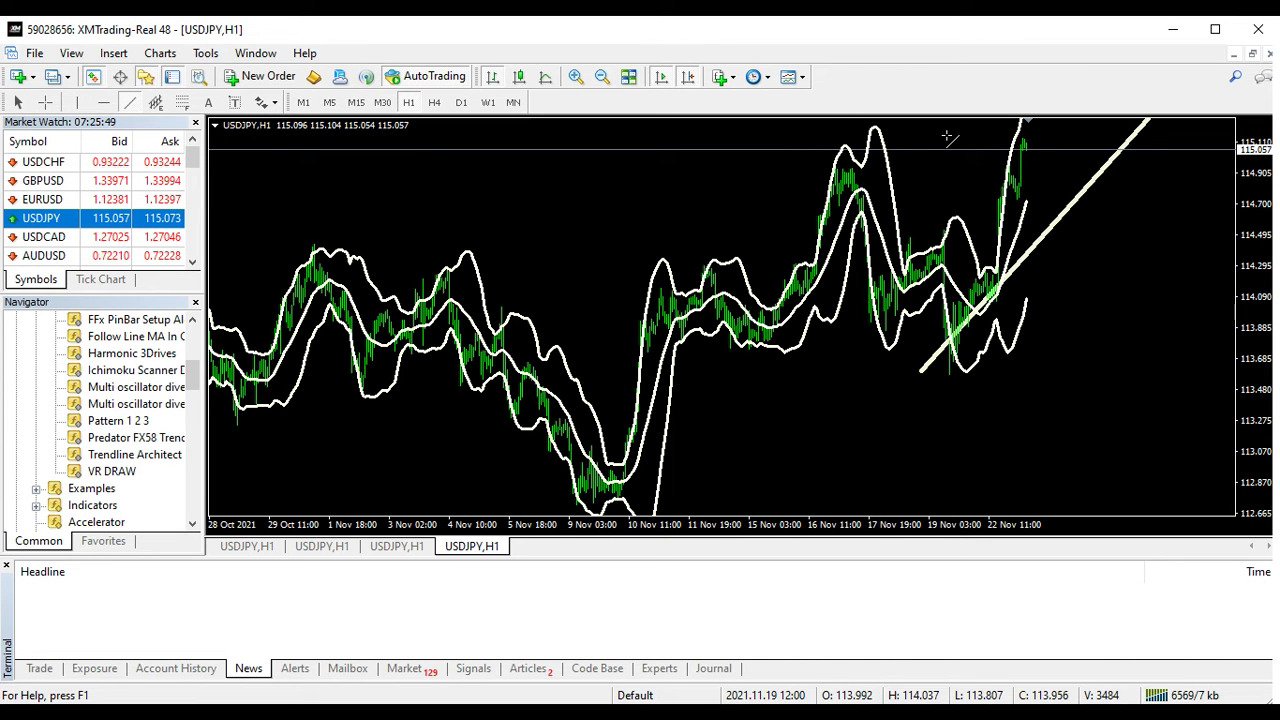
{"action": "key", "text": "Escape"}
Place an orange horizontal resistance line at about 115.118 near the recent highs
{"action": "left_click", "coordinate": [105, 103]}
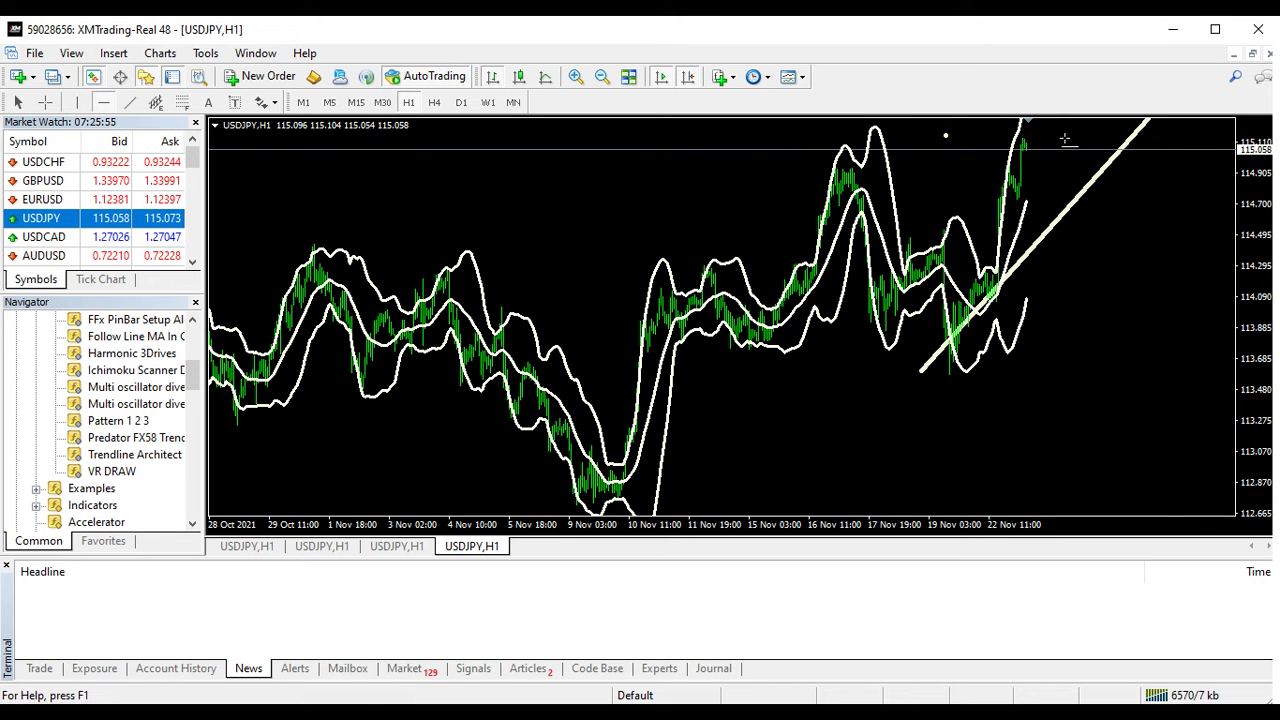
{"action": "left_click", "coordinate": [1065, 139]}
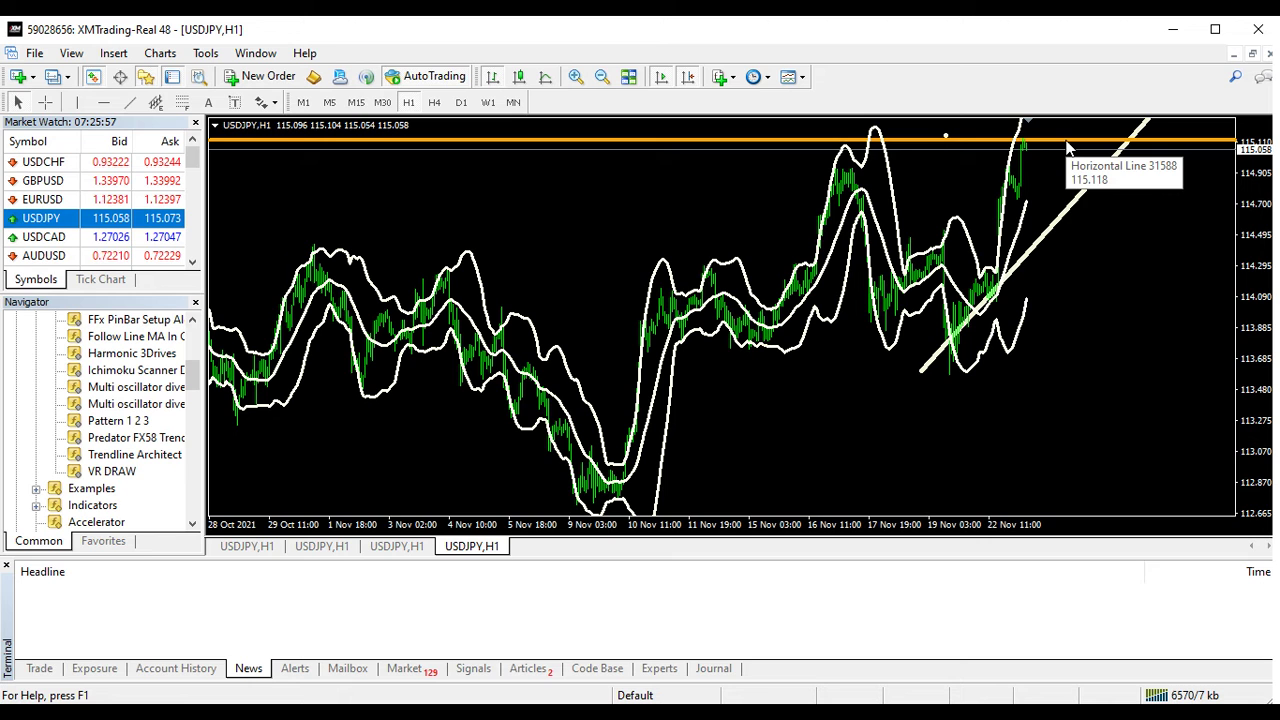
{"action": "double_click", "coordinate": [1066, 141]}
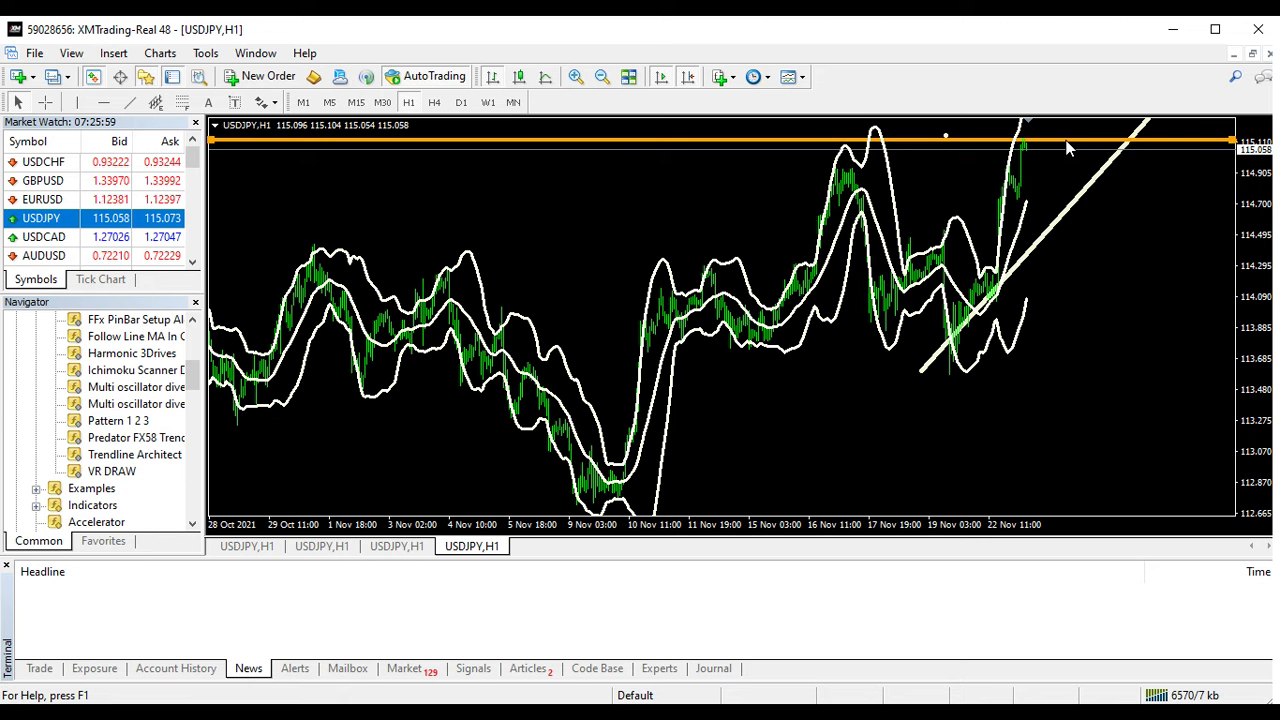
{"action": "left_click_drag", "start_coordinate": [1066, 141], "coordinate": [1062, 132]}
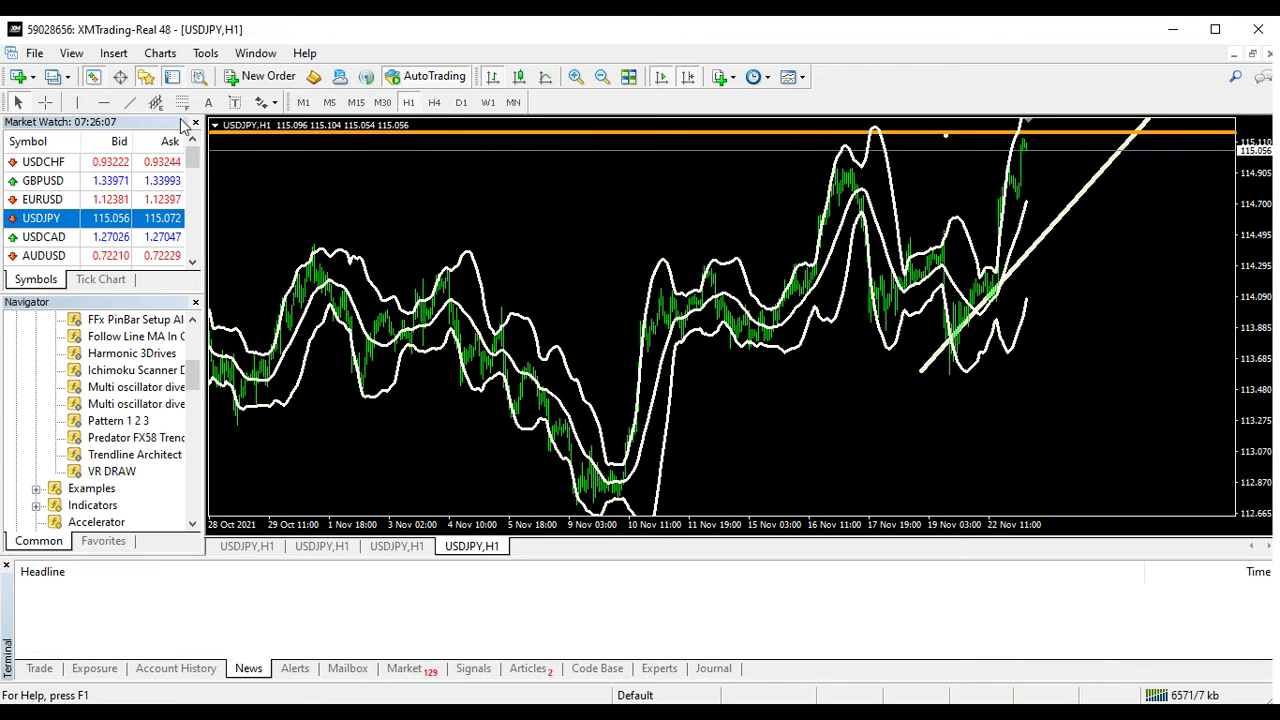
Draw two descending trendlines, from the latest high and the 16 Nov high, toward the right edge
{"action": "left_click", "coordinate": [130, 102]}
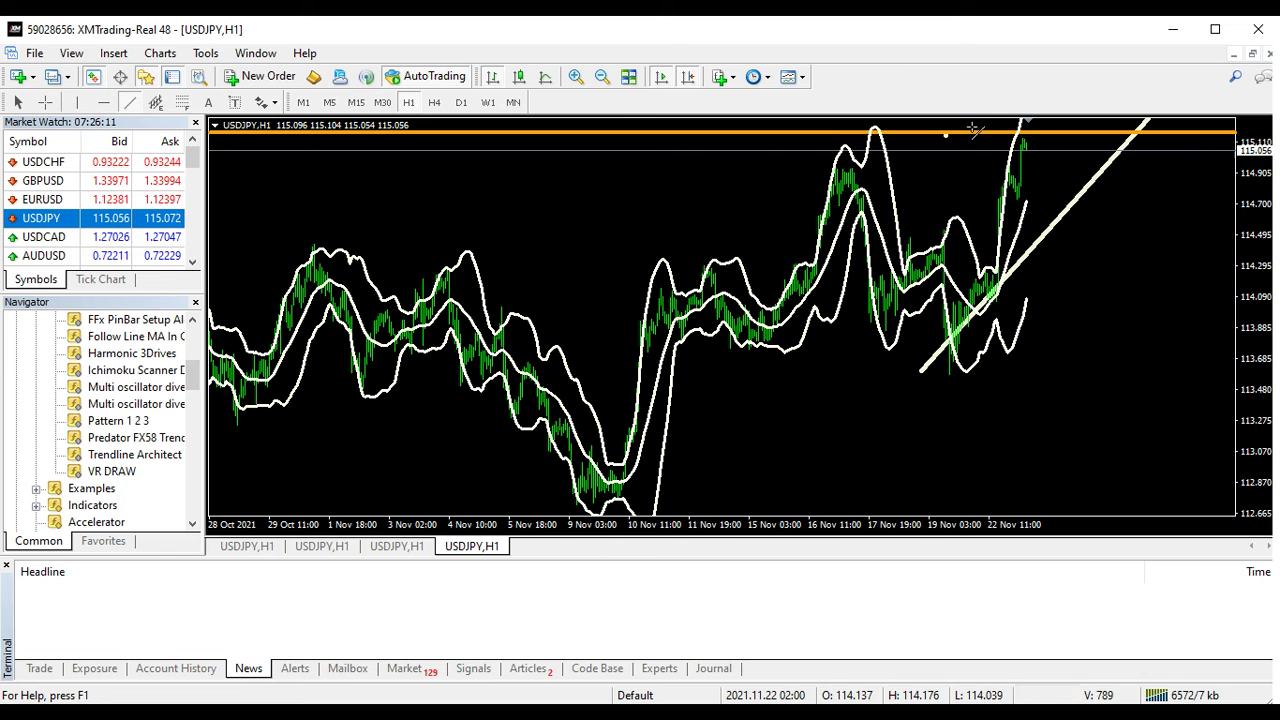
{"action": "mouse_move", "coordinate": [997, 122]}
{"action": "left_mouse_down"}
{"action": "mouse_move", "coordinate": [1072, 165]}
{"action": "mouse_move", "coordinate": [1100, 157]}
{"action": "left_mouse_up"}
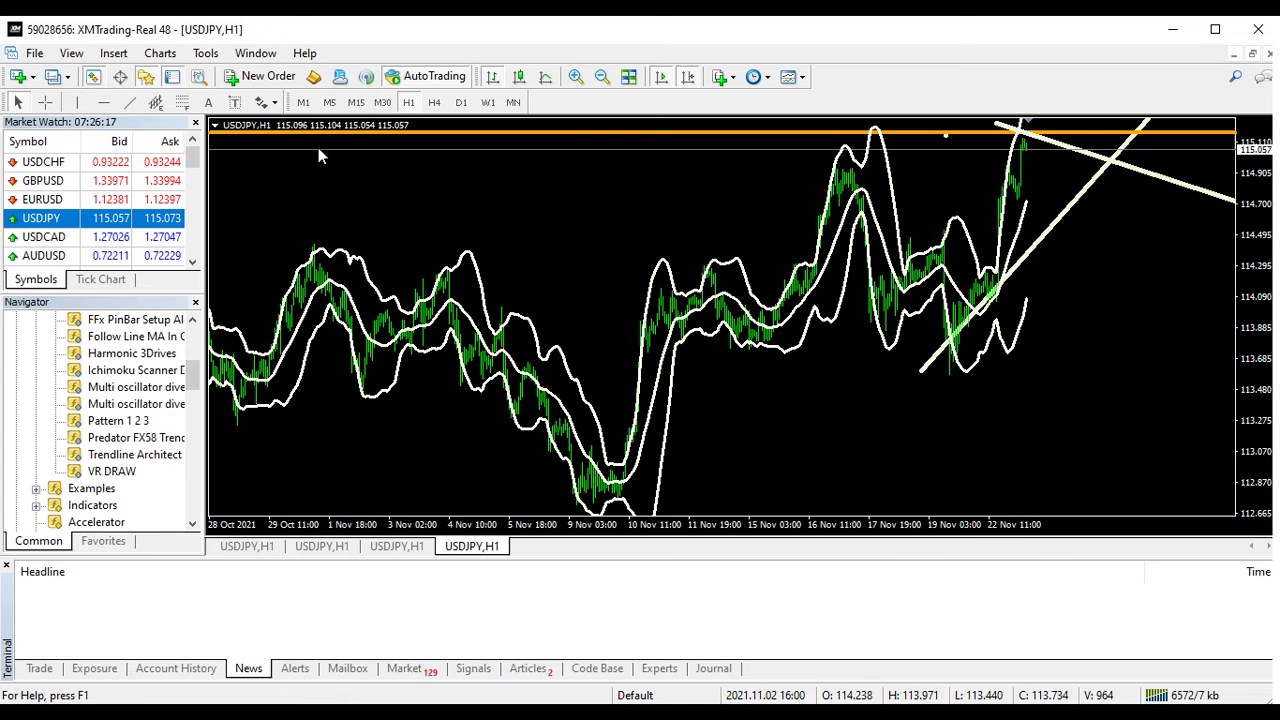
{"action": "left_click", "coordinate": [129, 102]}
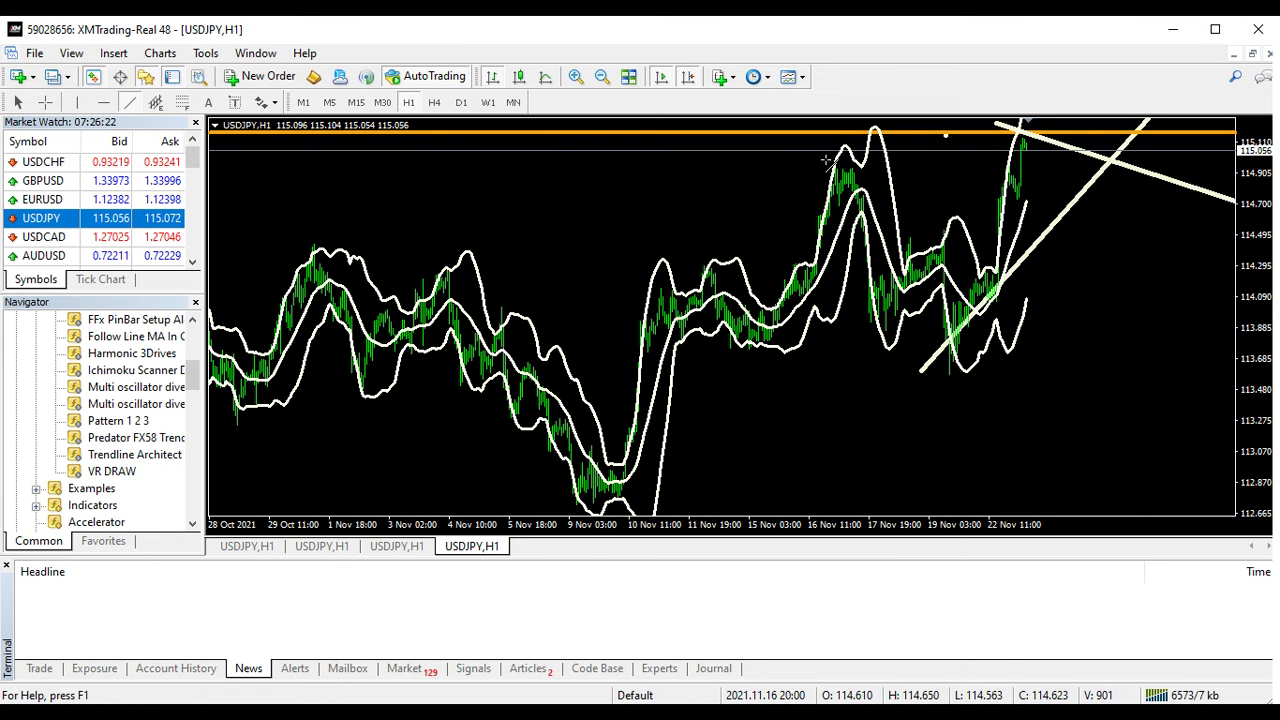
{"action": "mouse_move", "coordinate": [826, 160]}
{"action": "left_mouse_down"}
{"action": "mouse_move", "coordinate": [1040, 170]}
{"action": "mouse_move", "coordinate": [995, 200]}
{"action": "mouse_move", "coordinate": [1070, 262]}
{"action": "mouse_move", "coordinate": [1101, 252]}
{"action": "left_mouse_up"}
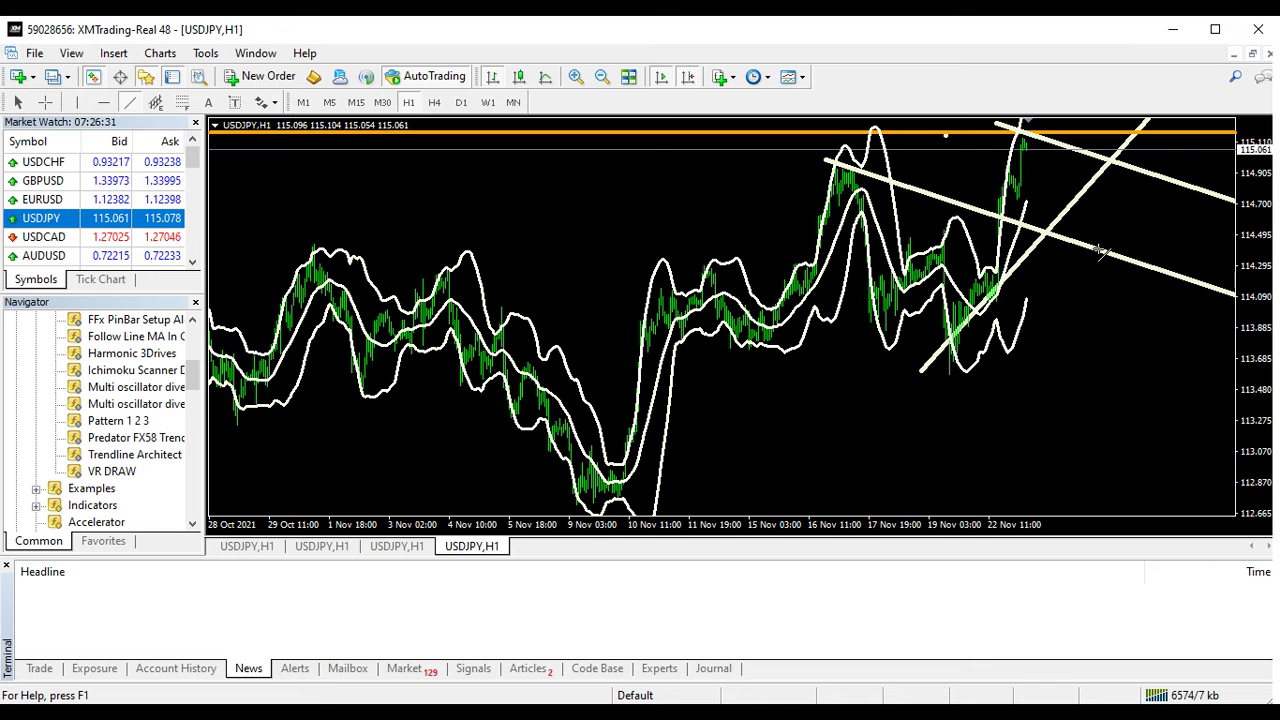
{"action": "left_click_drag", "start_coordinate": [1101, 251], "coordinate": [1101, 254]}
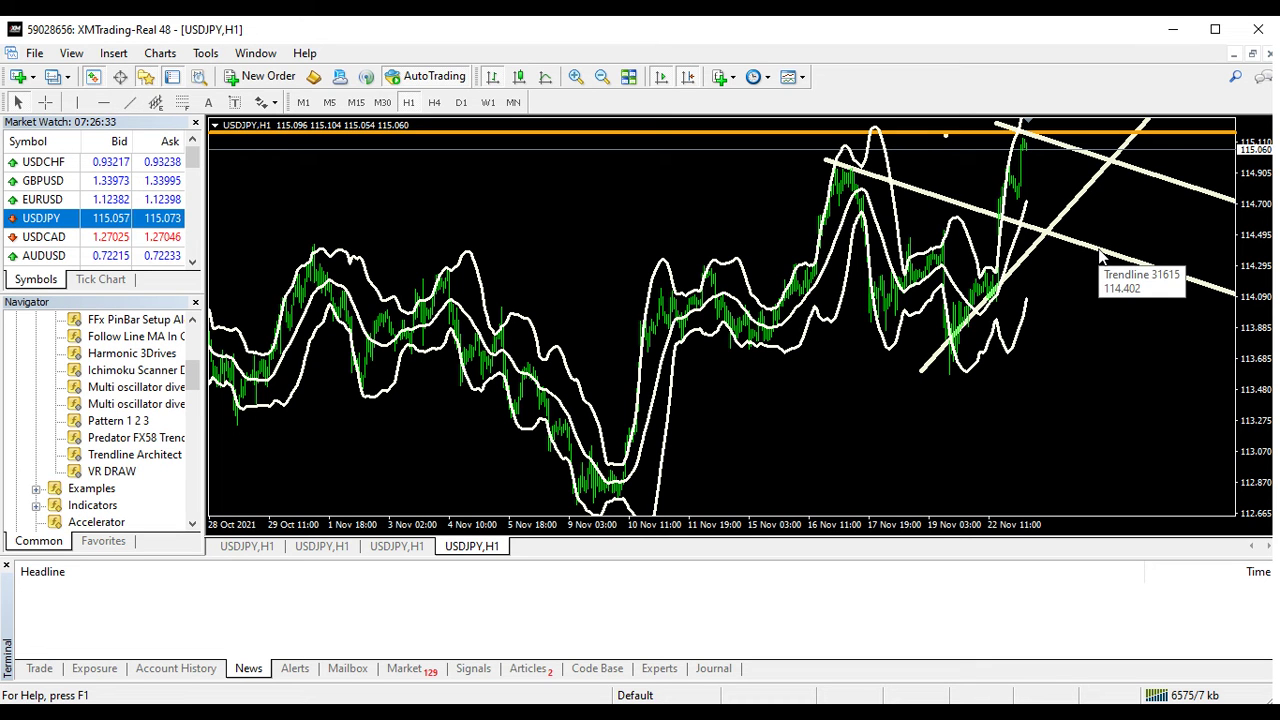
{"action": "double_click", "coordinate": [1174, 182]}
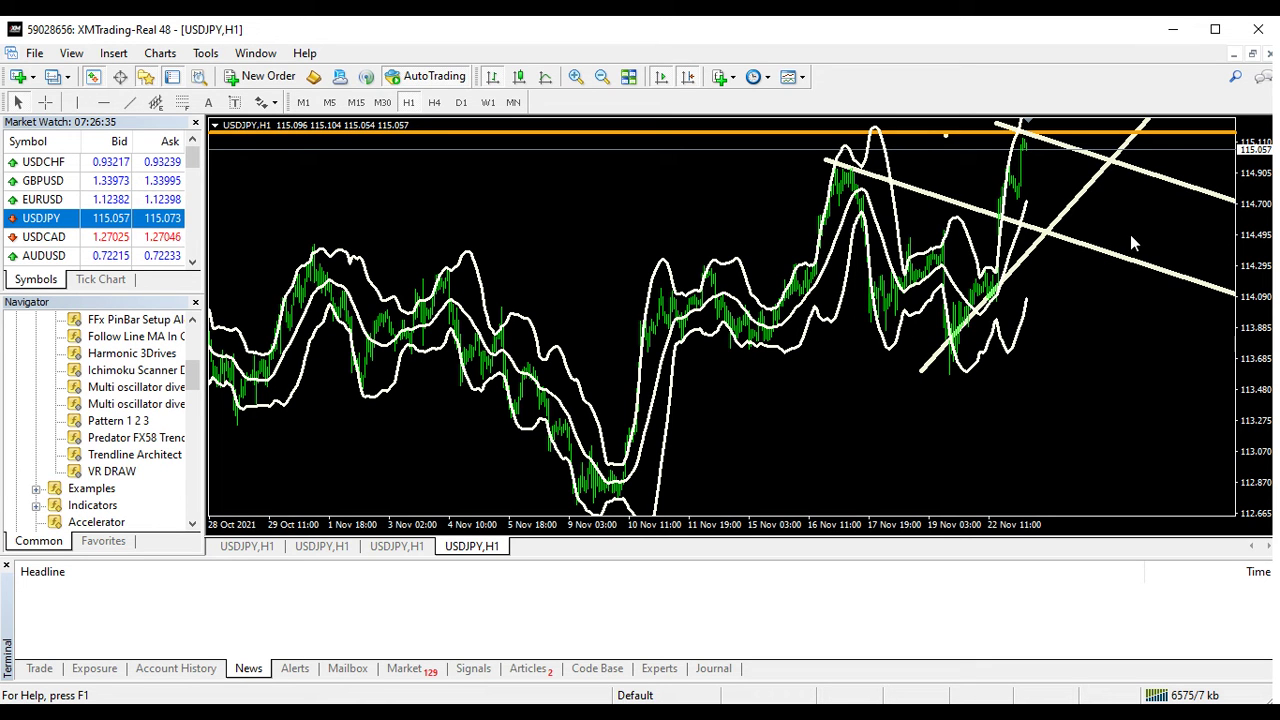
{"action": "double_click", "coordinate": [1150, 174]}
Place a horizontal line near 114.0 and nudge it up to about 114.090
{"action": "left_click", "coordinate": [104, 103]}
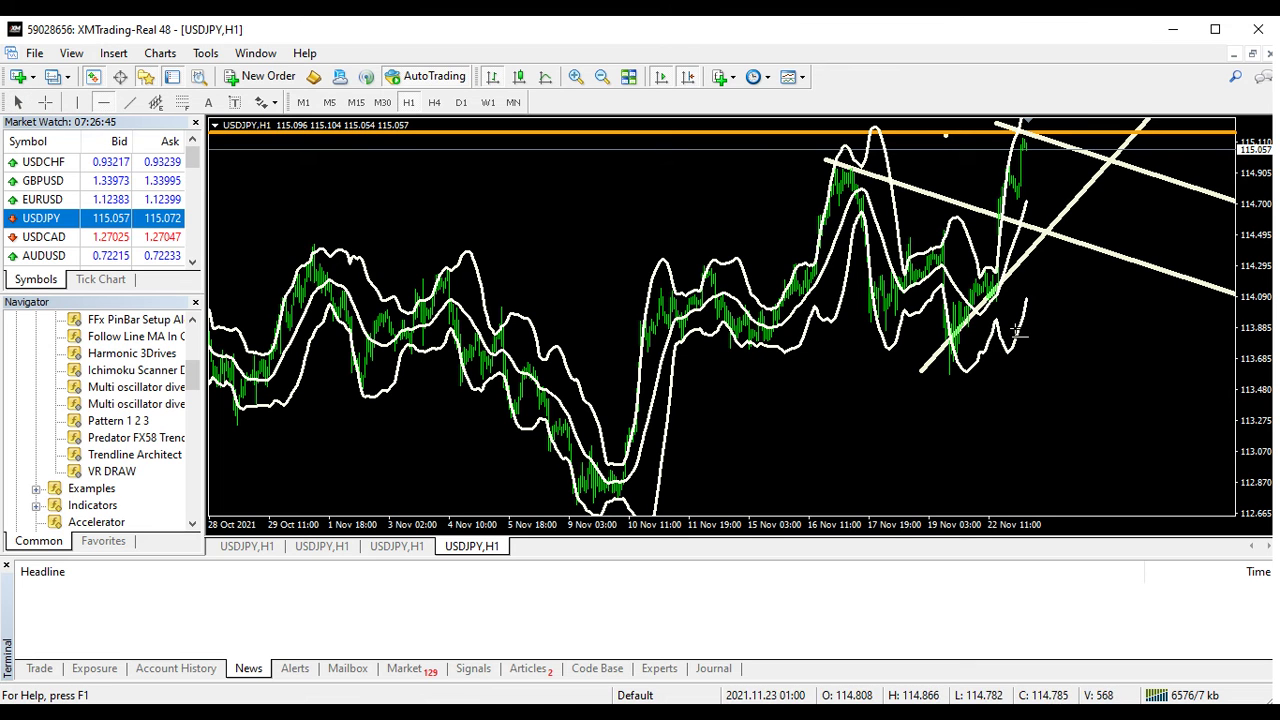
{"action": "left_click", "coordinate": [1077, 308]}
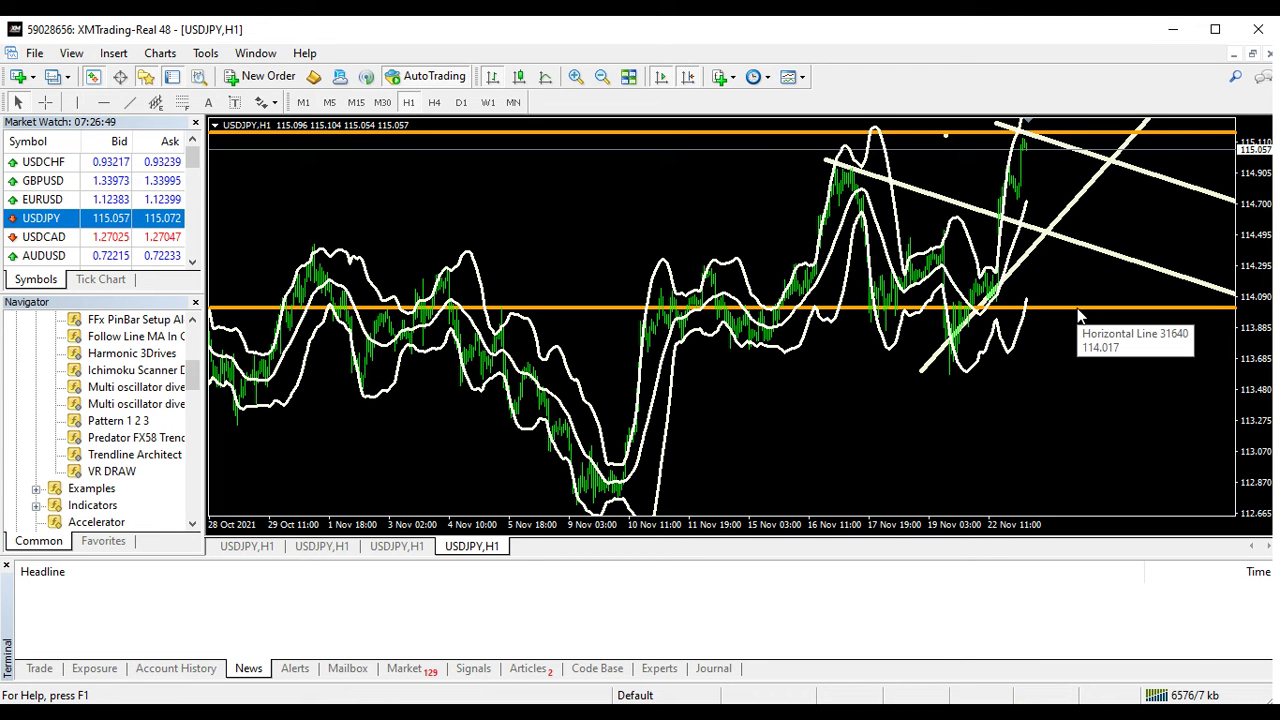
{"action": "left_click_drag", "start_coordinate": [1077, 307], "coordinate": [1077, 303]}
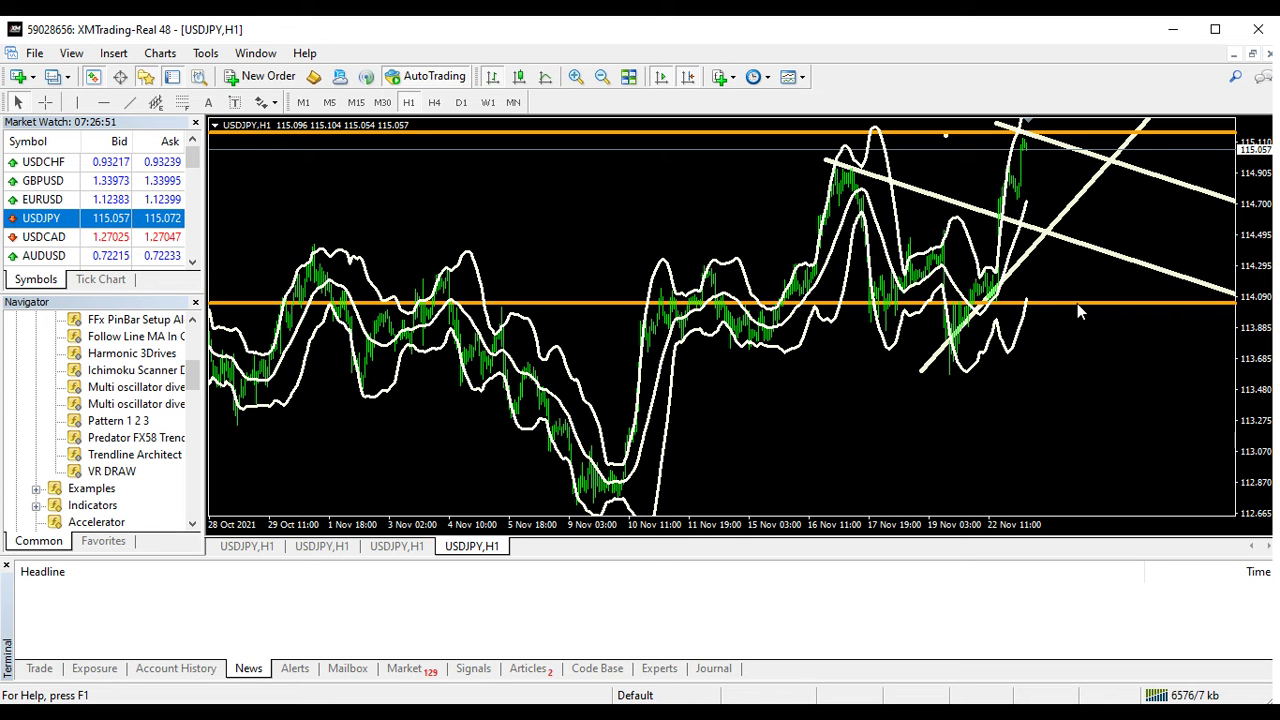
{"action": "mouse_move", "coordinate": [987, 295]}
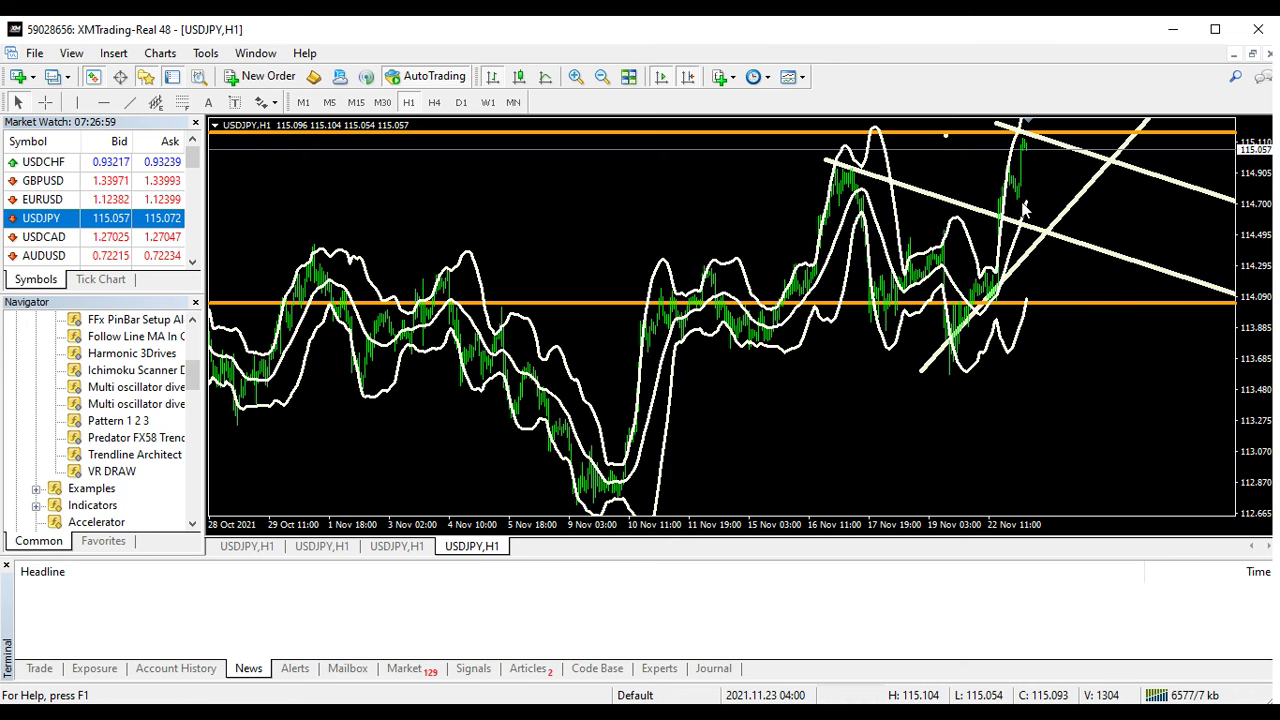
Change the 114.090 horizontal line's colour from orange to LawnGreen
{"action": "double_click", "coordinate": [1110, 303]}
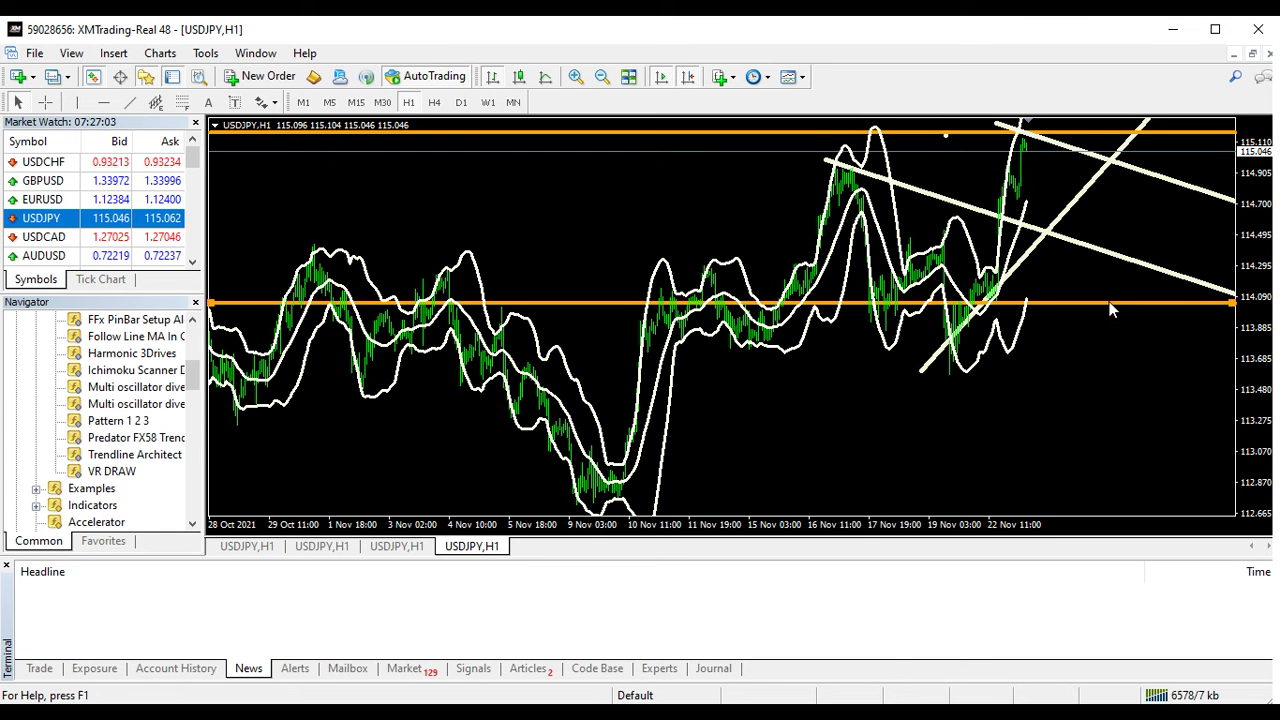
{"action": "double_click", "coordinate": [1117, 305]}
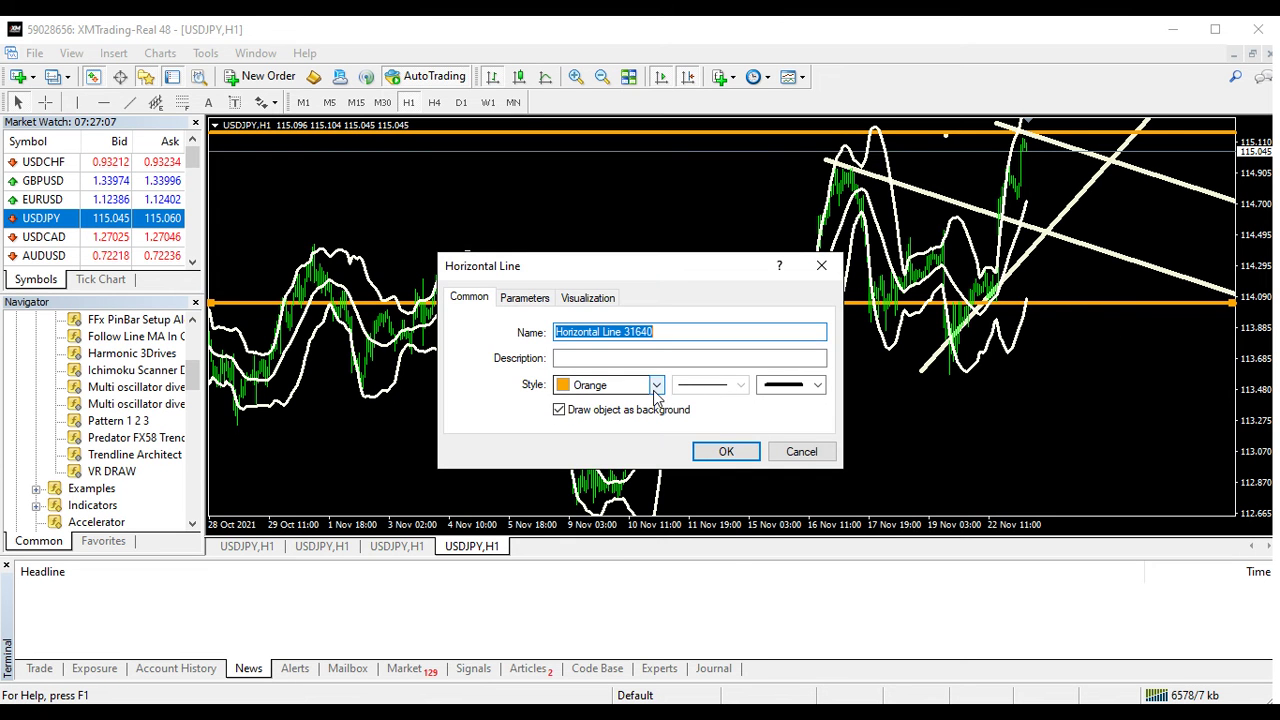
{"action": "left_click", "coordinate": [657, 387]}
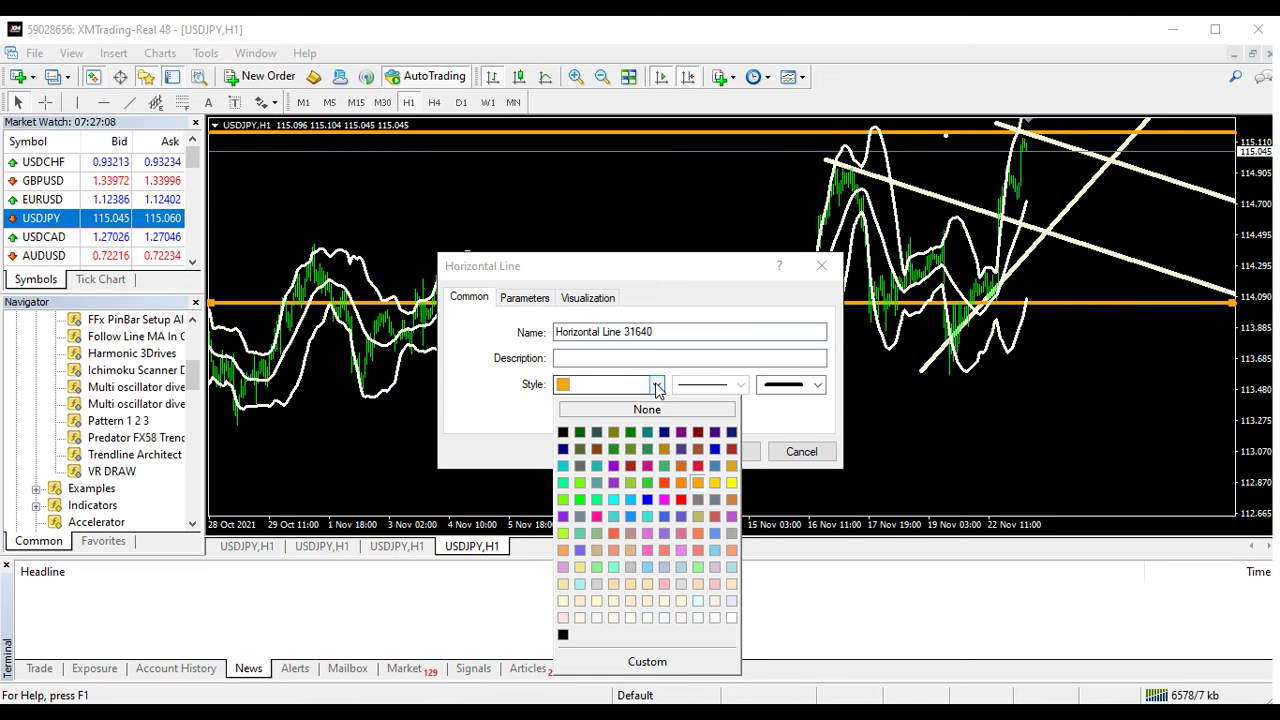
{"action": "left_click", "coordinate": [579, 489]}
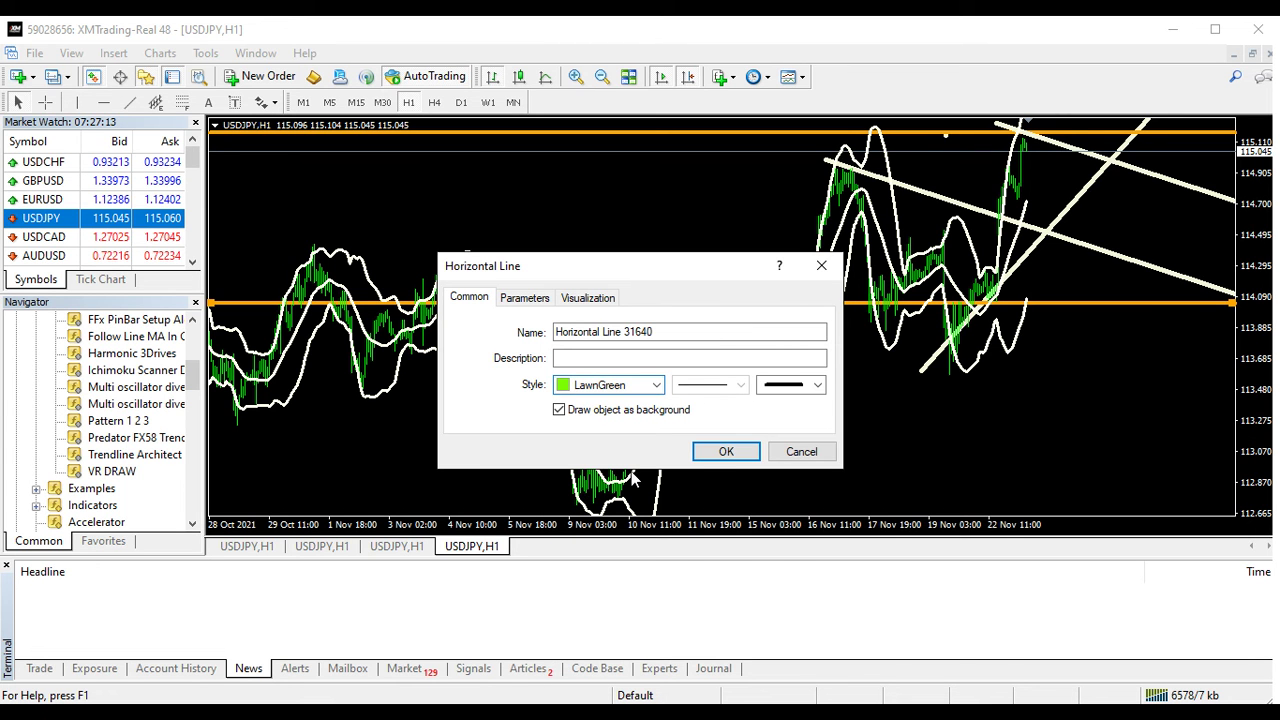
{"action": "left_click", "coordinate": [713, 453]}
{"action": "scroll", "coordinate": [712, 449], "scroll_direction": "up", "scroll_amount": 3}
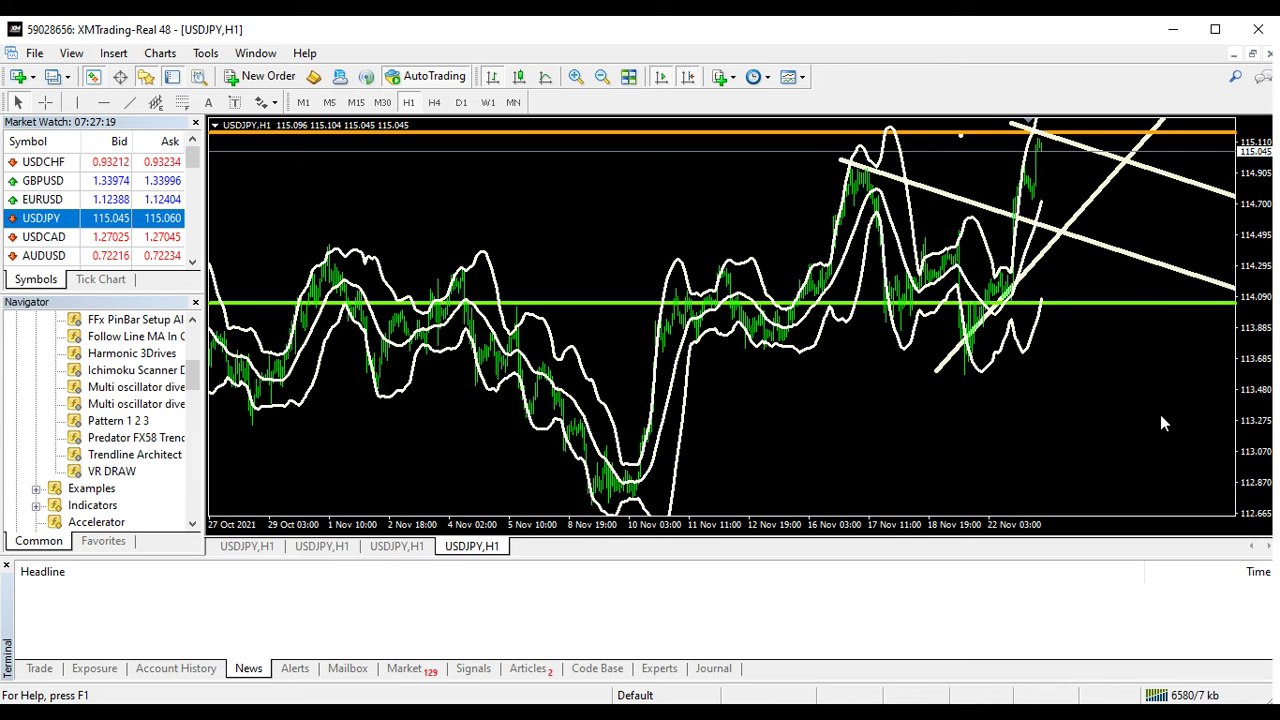
Add a second green horizontal support line at about 113.586, below the 114.090 line
{"action": "left_click_drag", "start_coordinate": [1160, 420], "coordinate": [972, 425]}
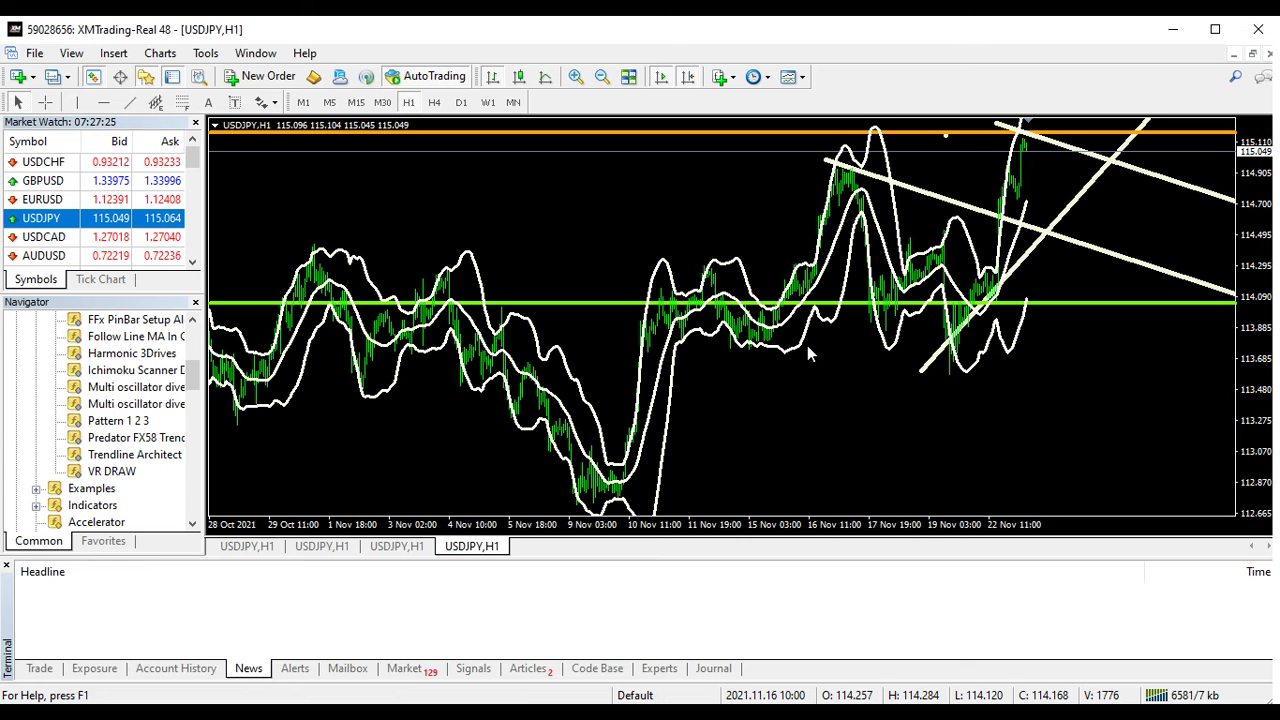
{"action": "left_click", "coordinate": [103, 102]}
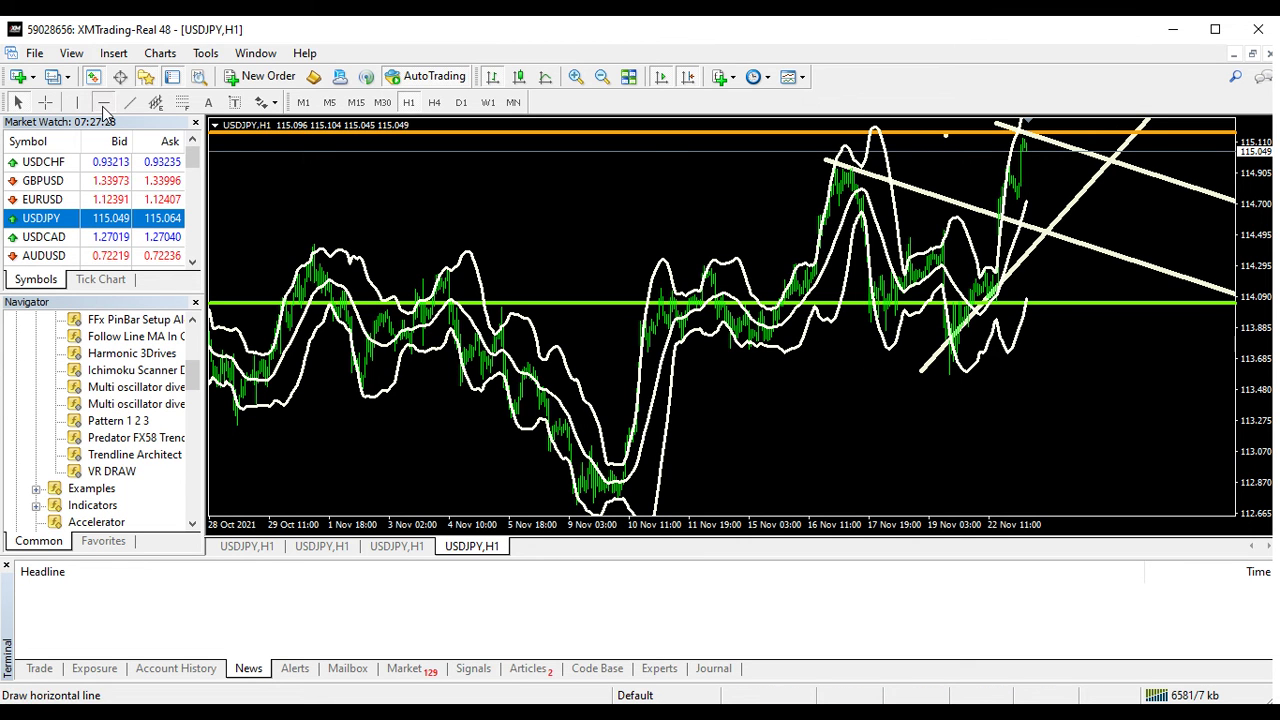
{"action": "left_click", "coordinate": [985, 373]}
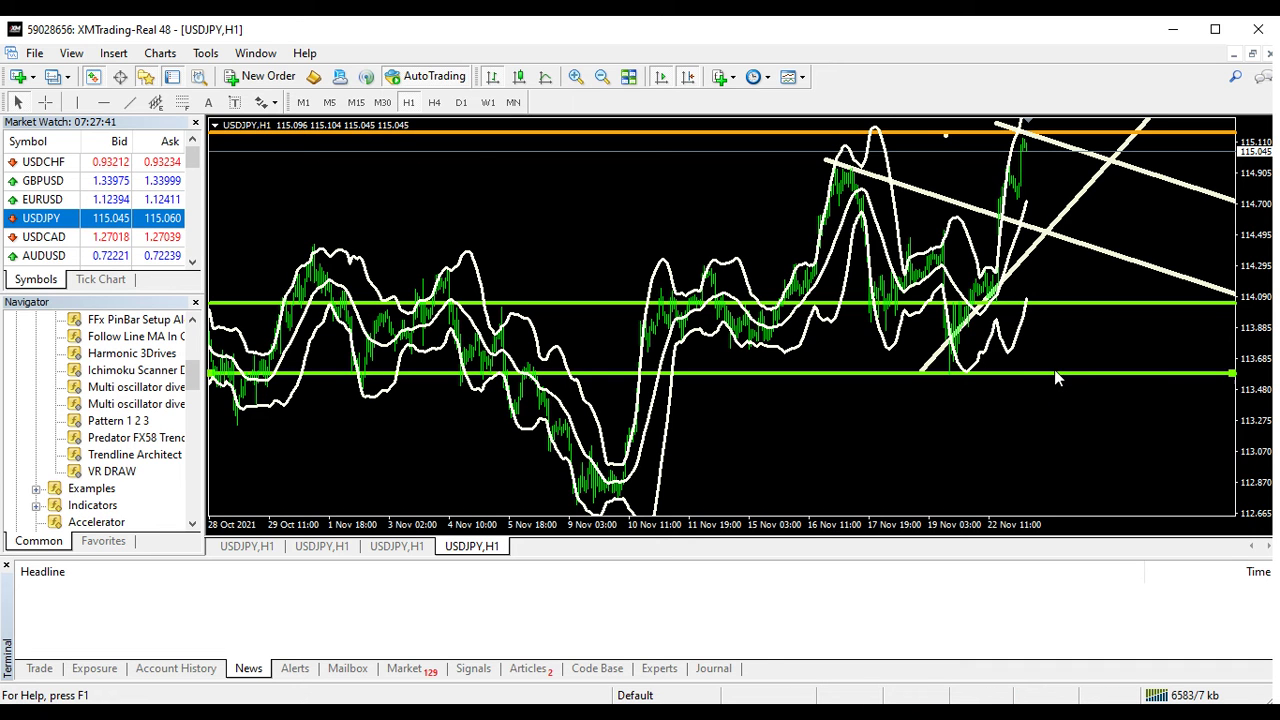
{"action": "left_click_drag", "start_coordinate": [1055, 376], "coordinate": [1049, 371]}
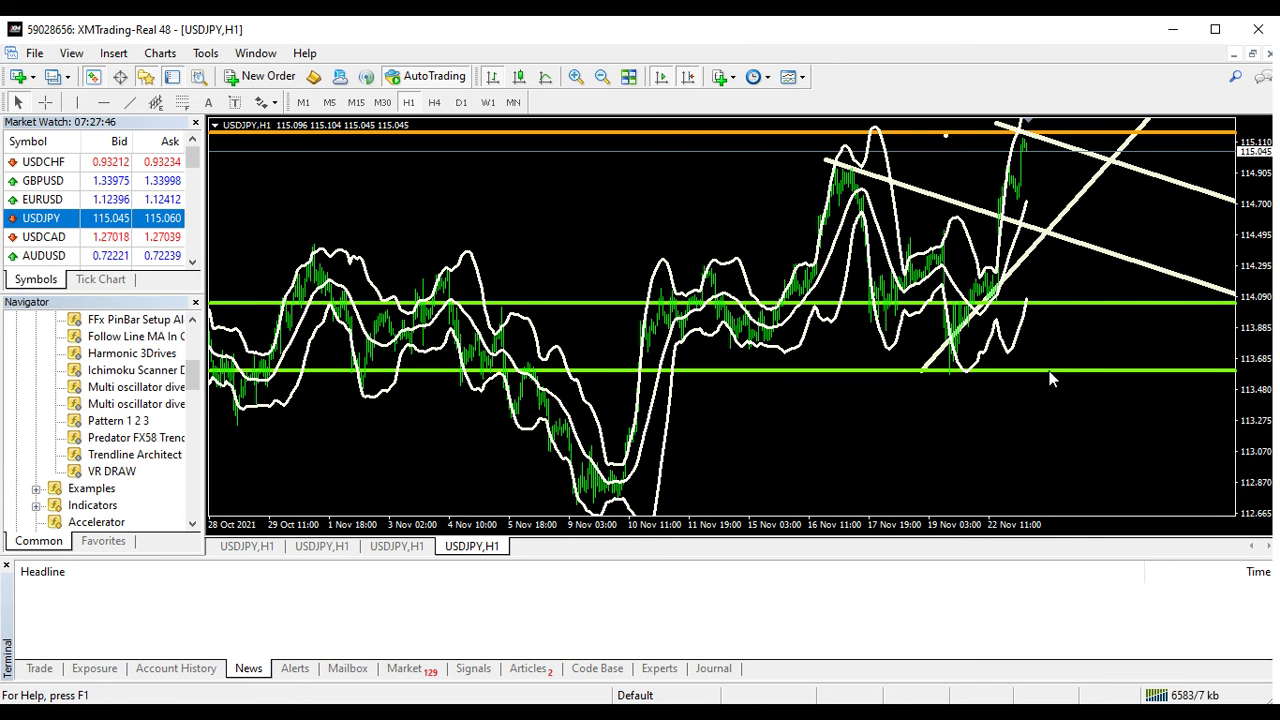
{"action": "scroll", "coordinate": [1047, 365], "scroll_direction": "left", "scroll_amount": 5}
Zoom the chart to a closer view spanning roughly 10–22 Nov, keeping Chart Shift on
{"action": "left_click", "coordinate": [689, 78]}
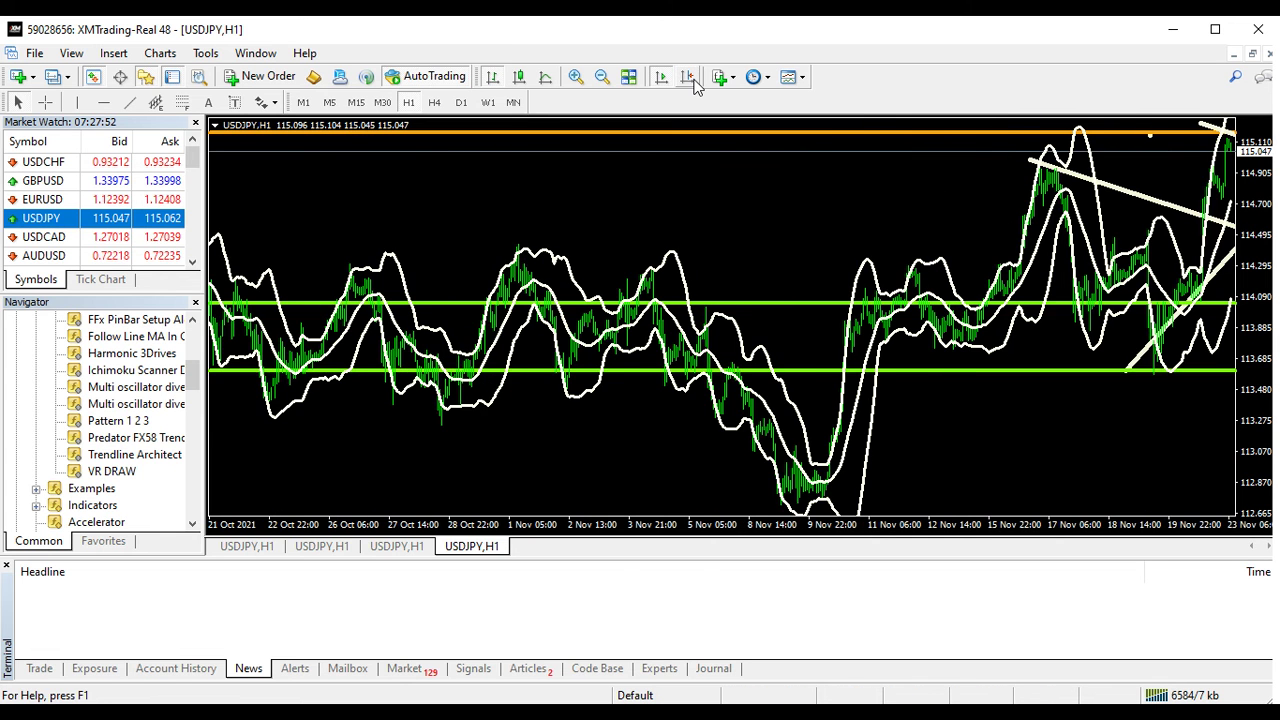
{"action": "left_click", "coordinate": [689, 78]}
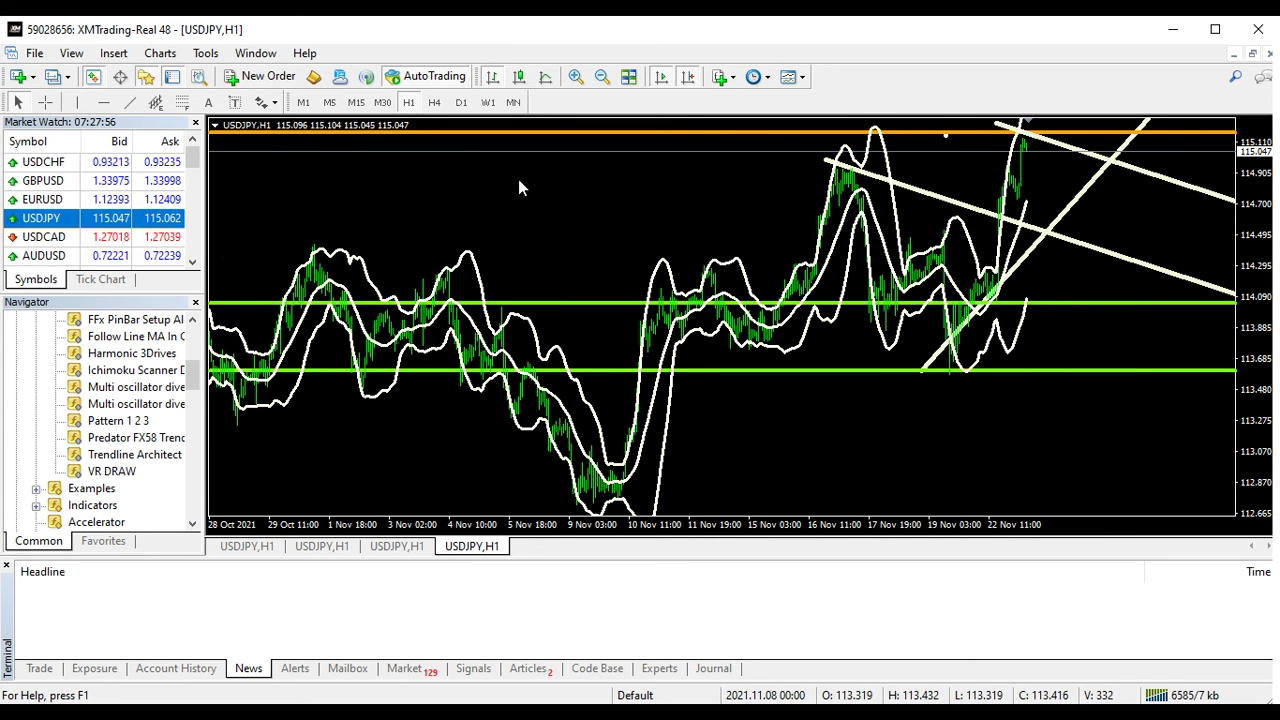
{"action": "left_click", "coordinate": [574, 78]}
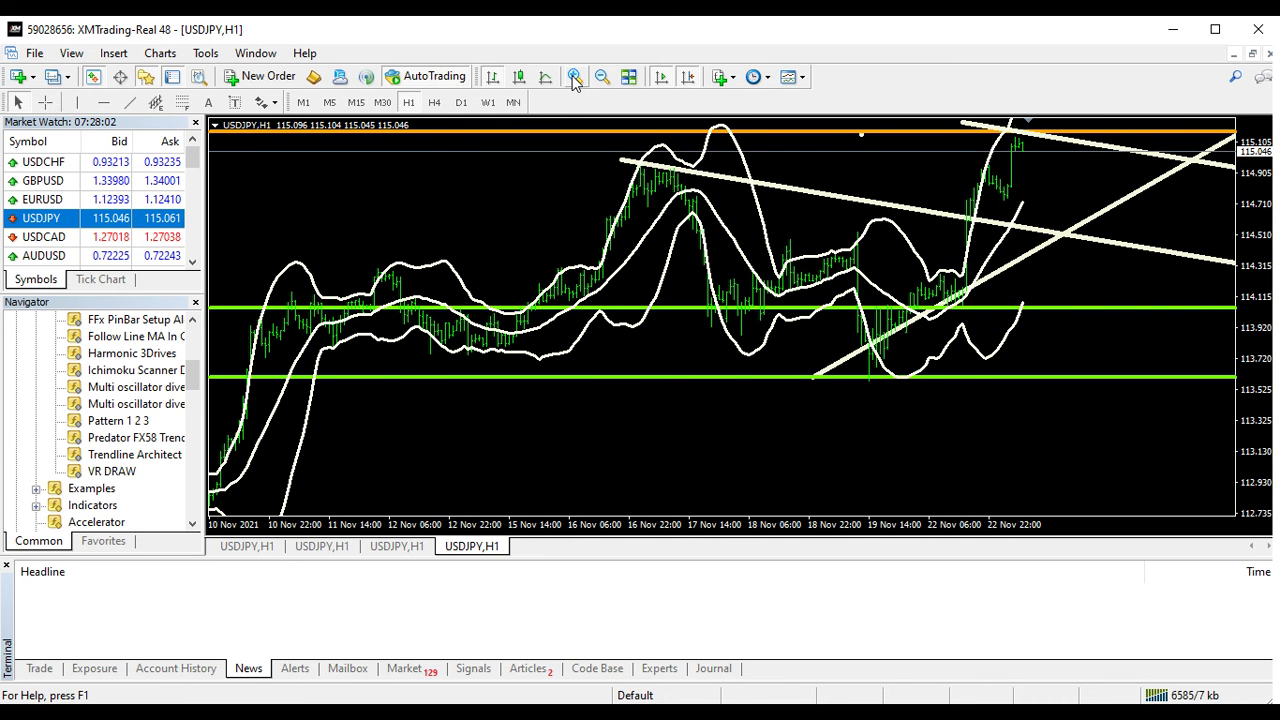
{"action": "left_click", "coordinate": [574, 78]}
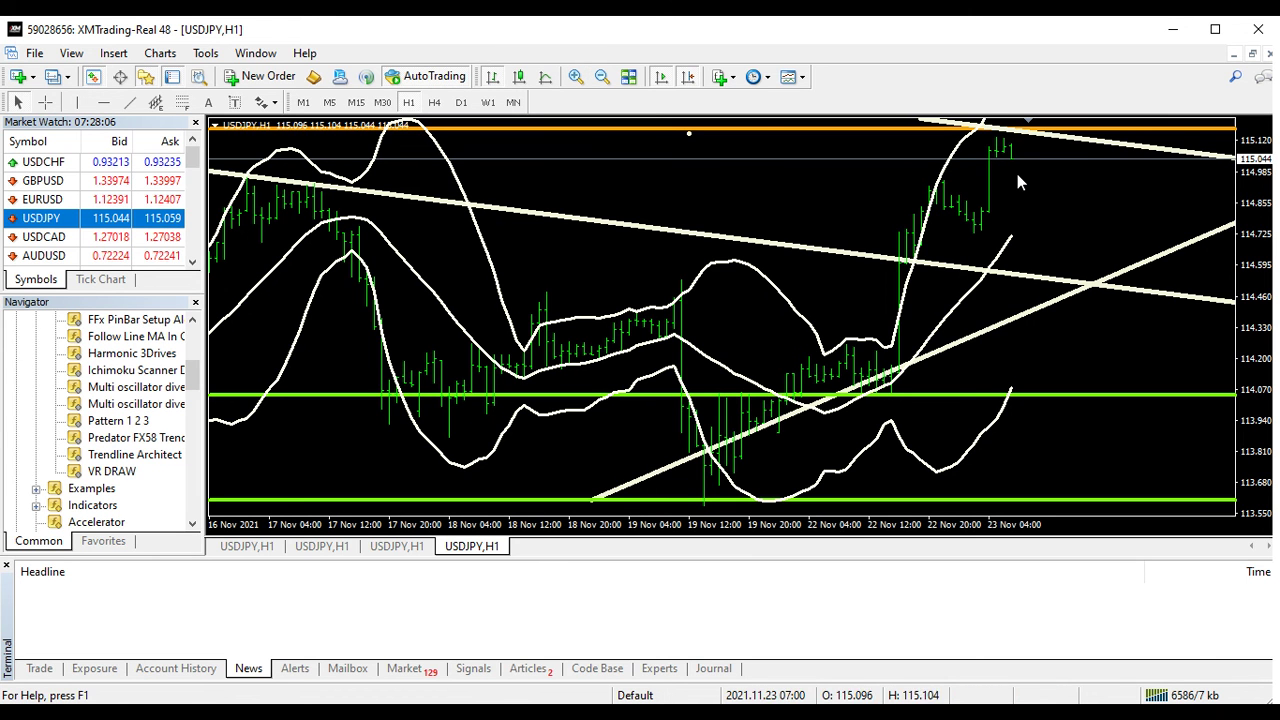
{"action": "scroll", "coordinate": [1081, 263], "scroll_direction": "up", "scroll_amount": 3}
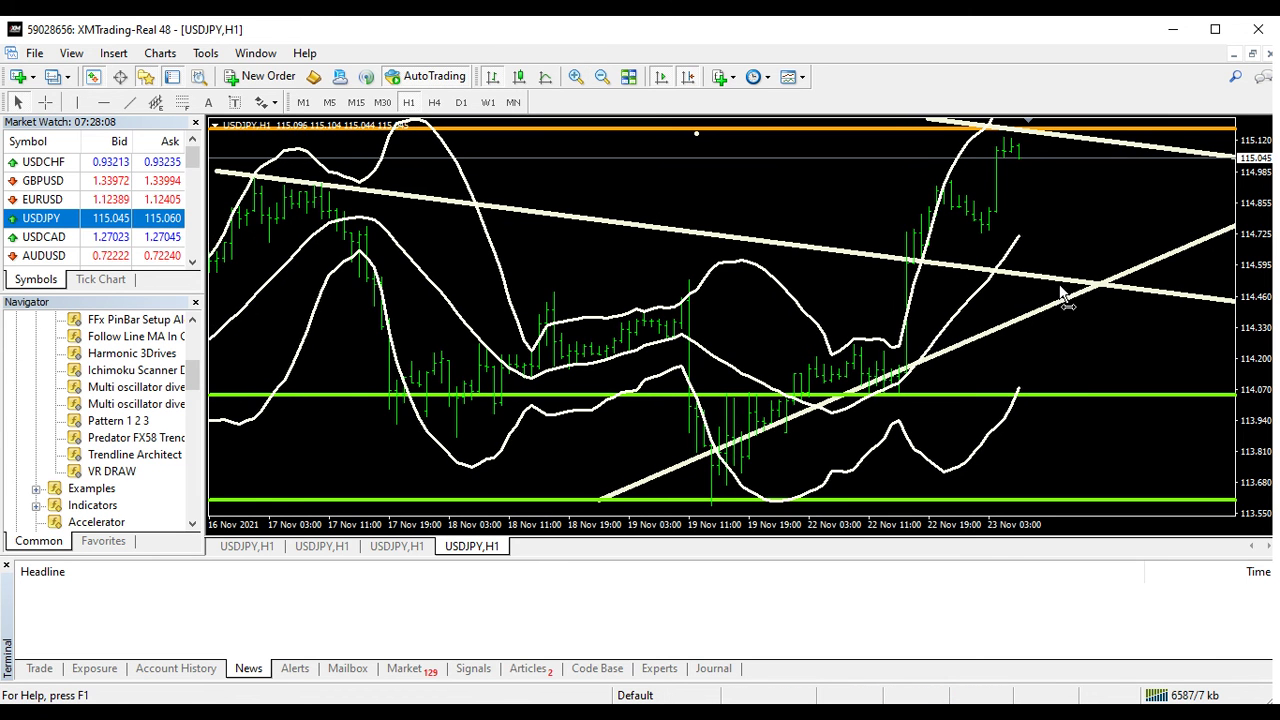
{"action": "scroll", "coordinate": [1052, 377], "scroll_direction": "up", "scroll_amount": 3}
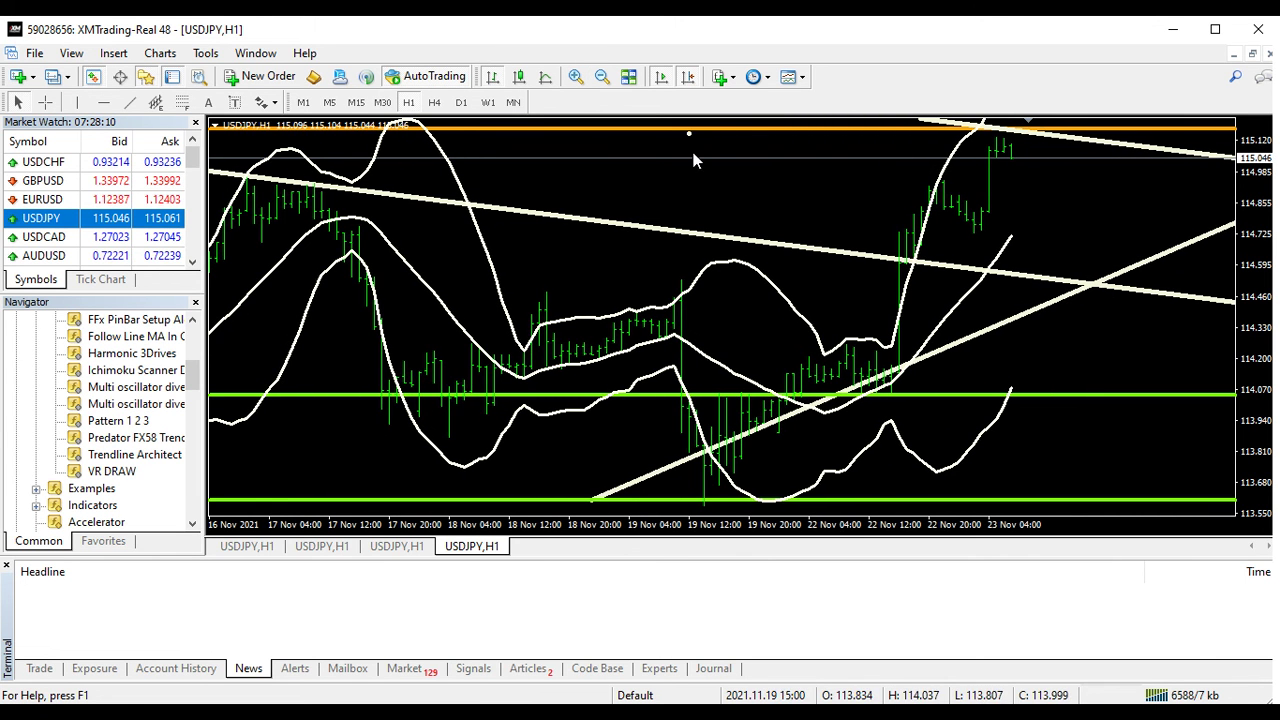
{"action": "left_click", "coordinate": [600, 80]}
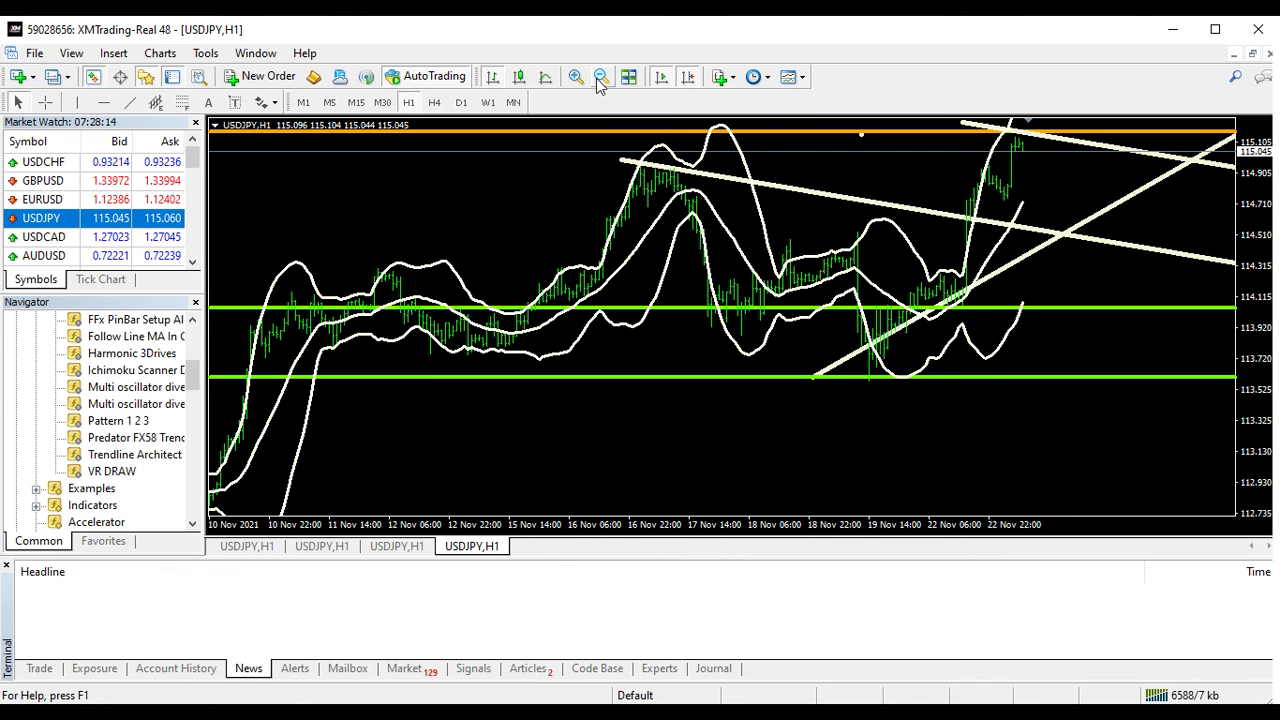
{"action": "scroll", "coordinate": [1085, 236], "scroll_direction": "up", "scroll_amount": 2}
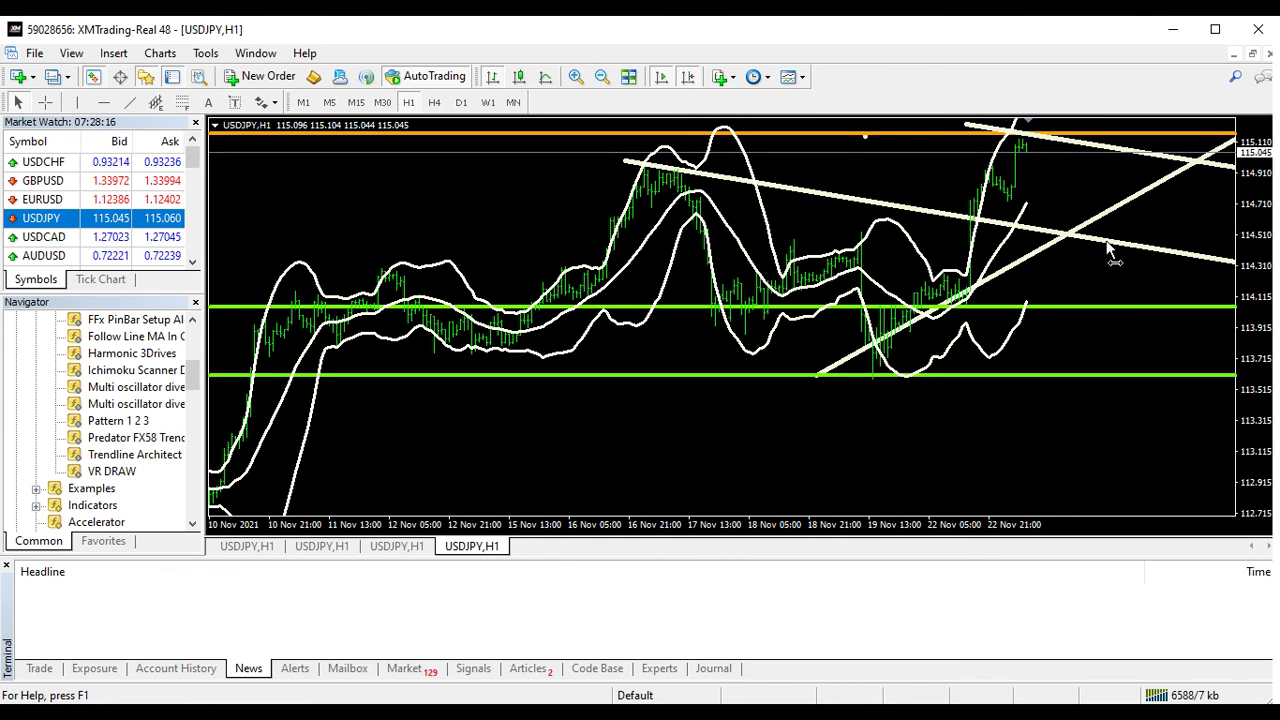
{"action": "scroll", "coordinate": [1040, 234], "scroll_direction": "down", "scroll_amount": 1}
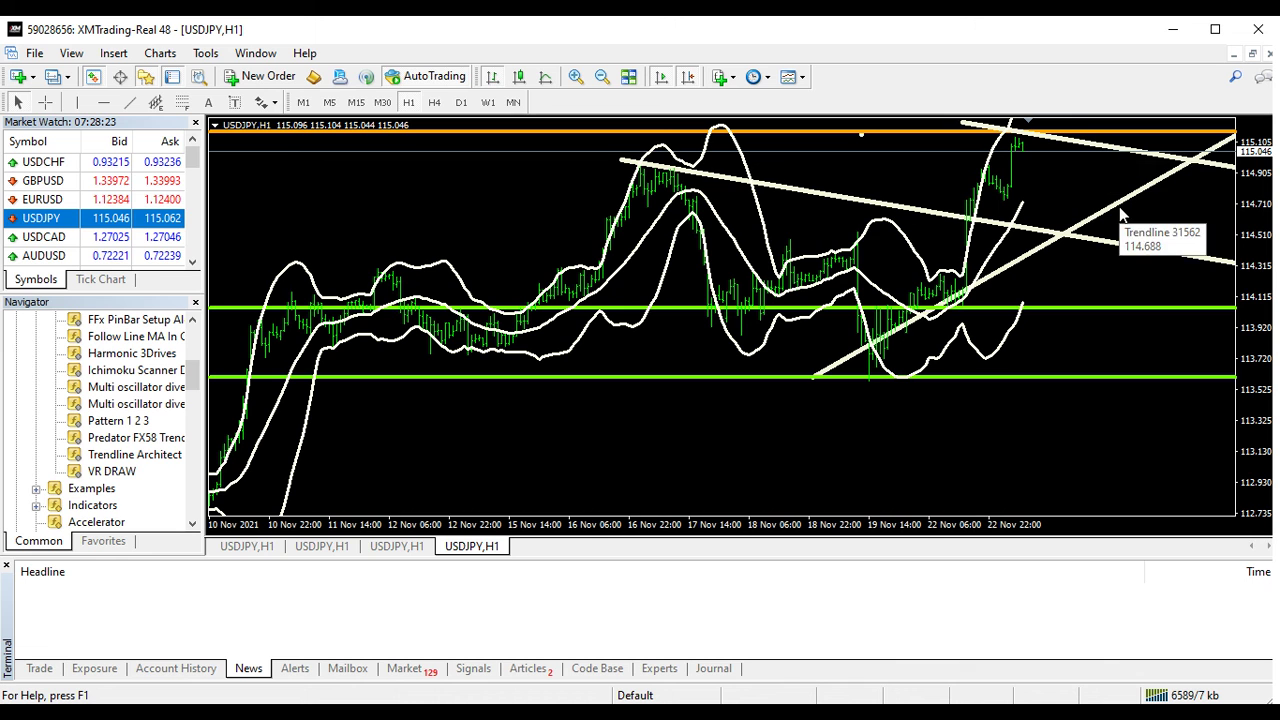
Recolour the rising trendline from beige to Yellow in its properties
{"action": "left_click_drag", "start_coordinate": [1115, 208], "coordinate": [1114, 203]}
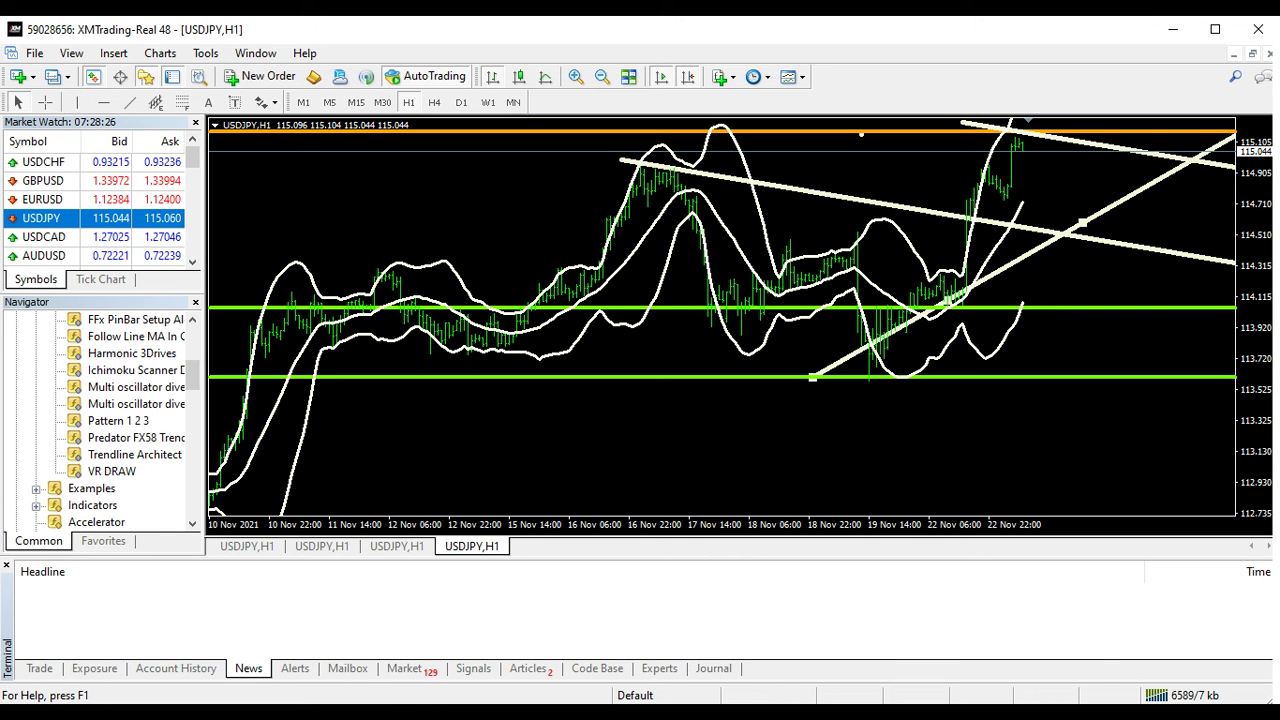
{"action": "right_click", "coordinate": [1114, 203]}
{"action": "left_click", "coordinate": [1131, 217]}
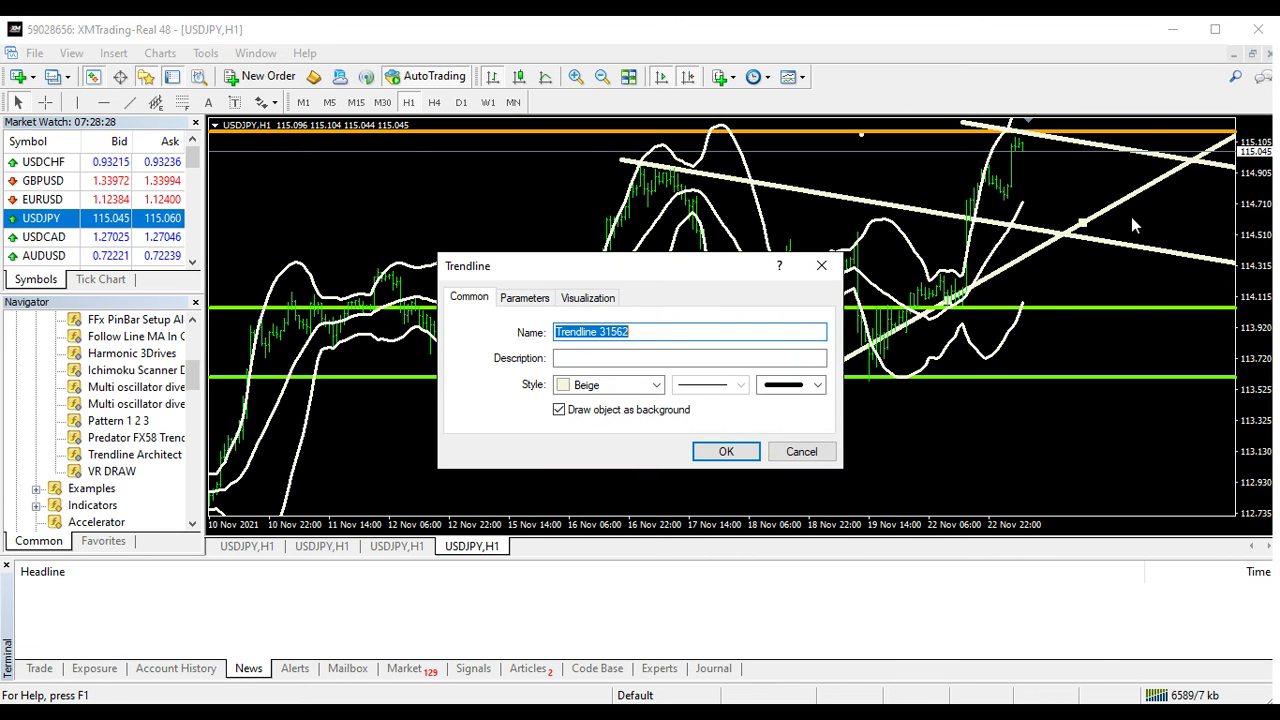
{"action": "left_click", "coordinate": [657, 386]}
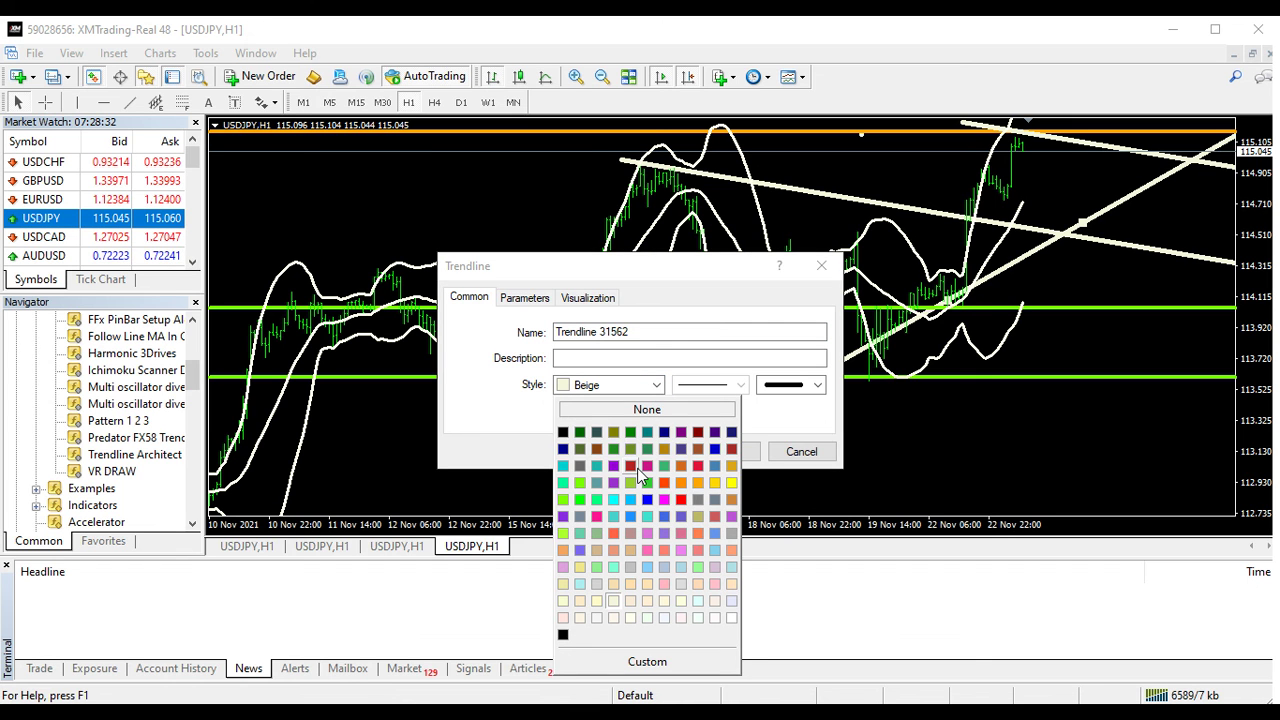
{"action": "left_click", "coordinate": [730, 483]}
{"action": "left_click", "coordinate": [726, 452]}
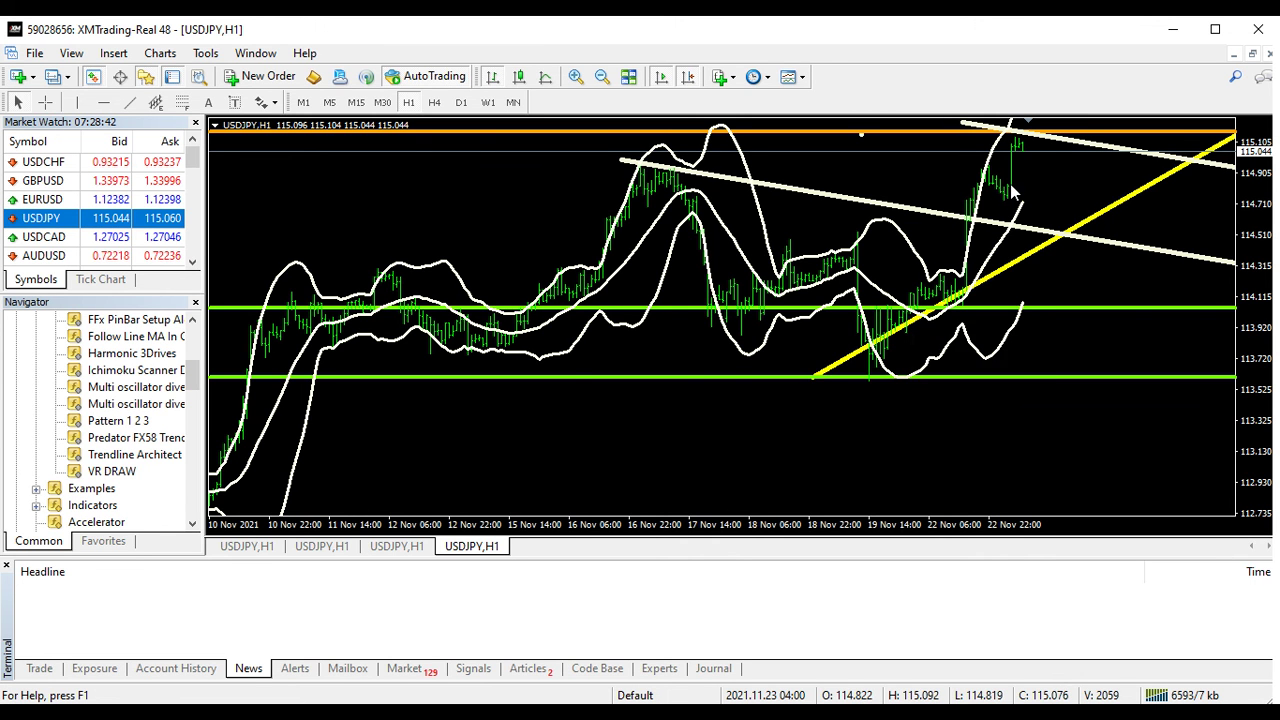
{"action": "left_click_drag", "start_coordinate": [1010, 184], "coordinate": [1027, 161]}
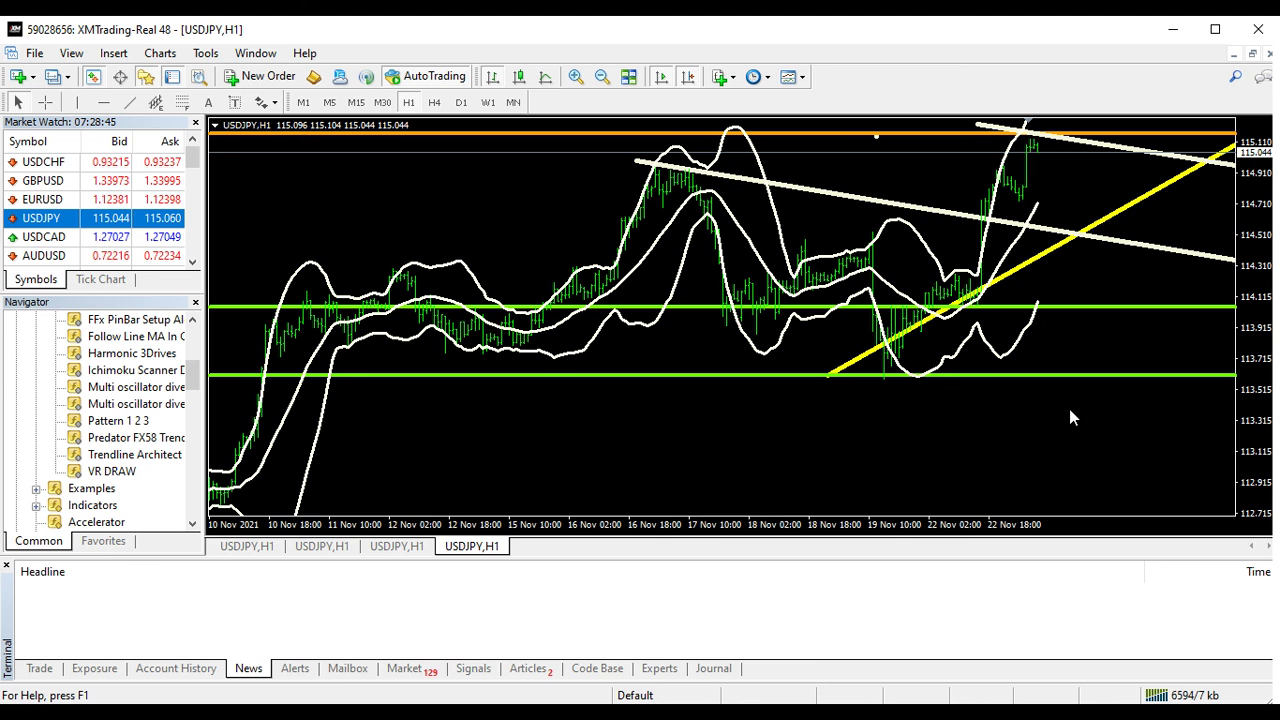